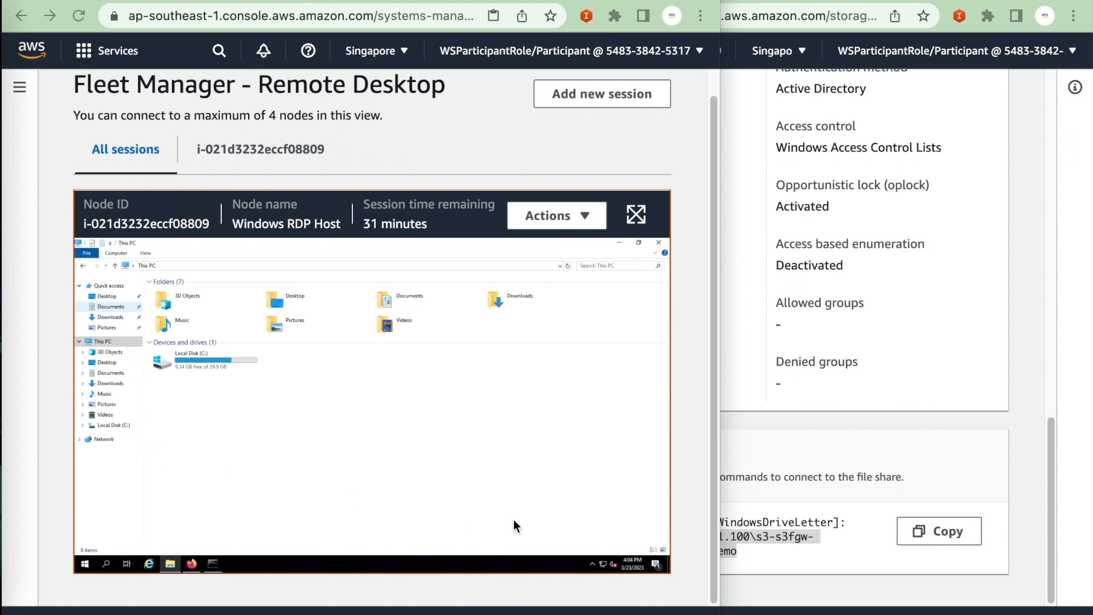
Step: Copy the share path \\172.36.1.100\s3-s3fgw-workshopdemo from the file share's example Windows command
left_click(853, 413)
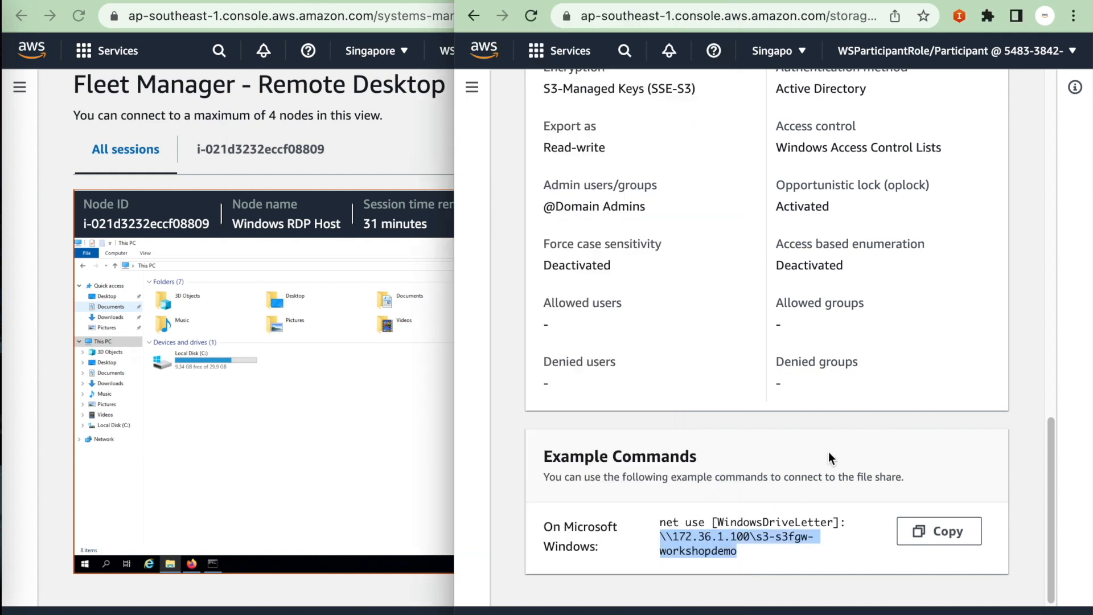
left_click(752, 553)
left_click_drag(752, 553, 662, 538)
key("ctrl+c")
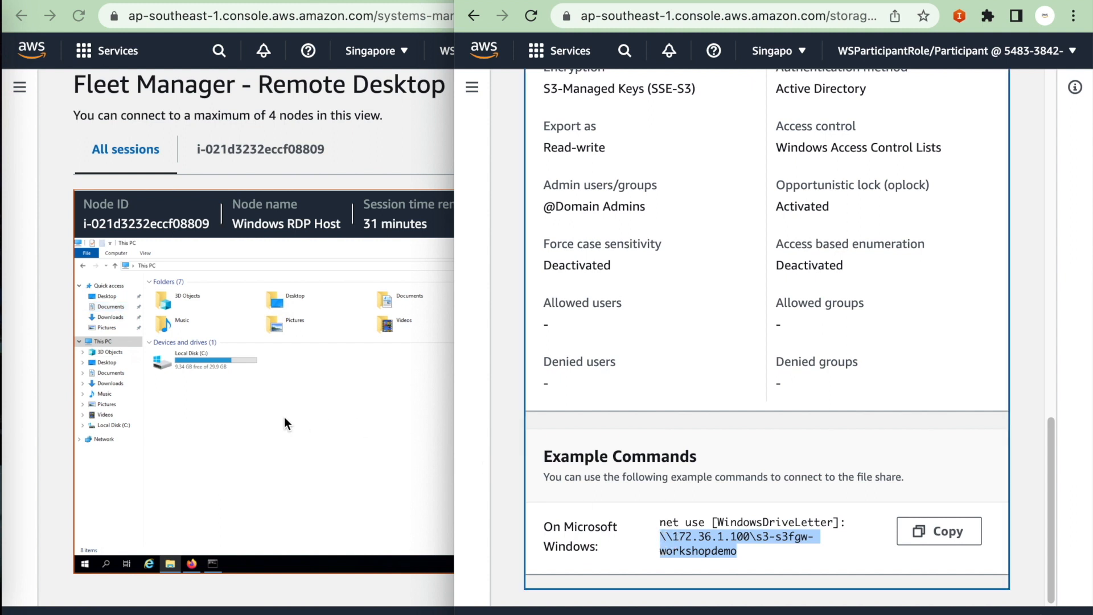
Step: In the remote desktop's Command Prompt, map \\172.36.1.100\s3-s3fgw-workshopdemo to drive E: with net use
left_click(285, 417)
left_click(213, 564)
left_click(317, 397)
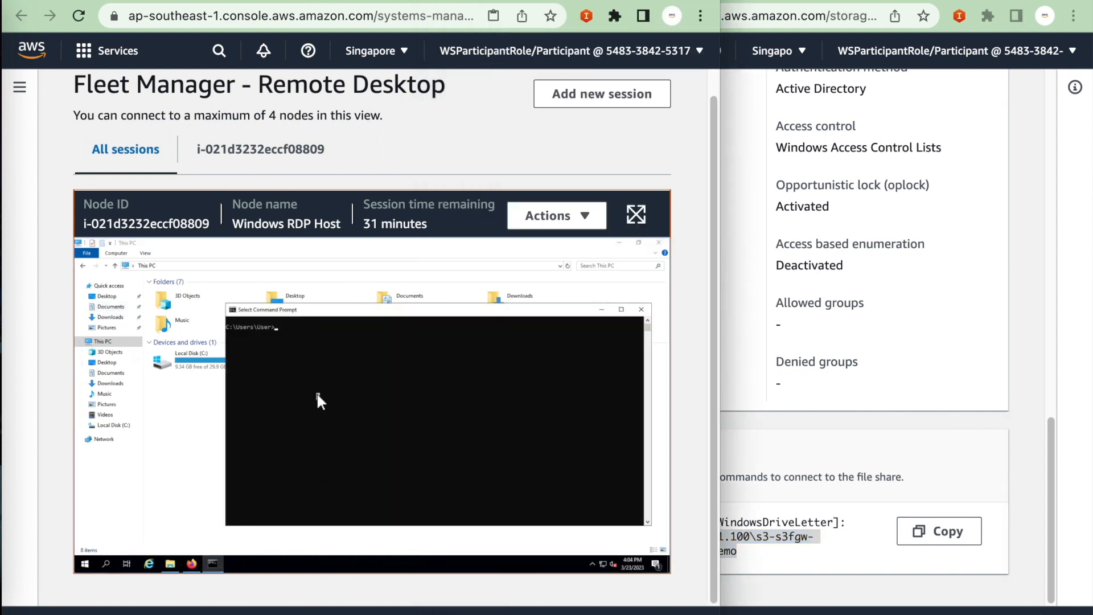
type("net use E:")
key("ctrl+v")
key("Return")
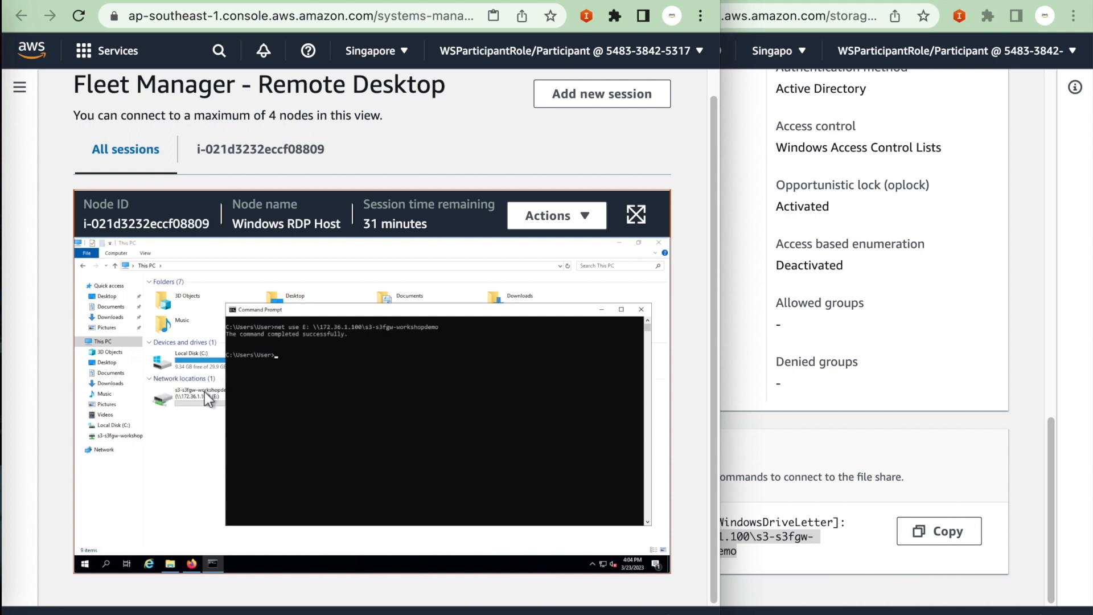
Step: Check the properties of the mapped network drive E: and open the drive in File Explorer
left_click(191, 400)
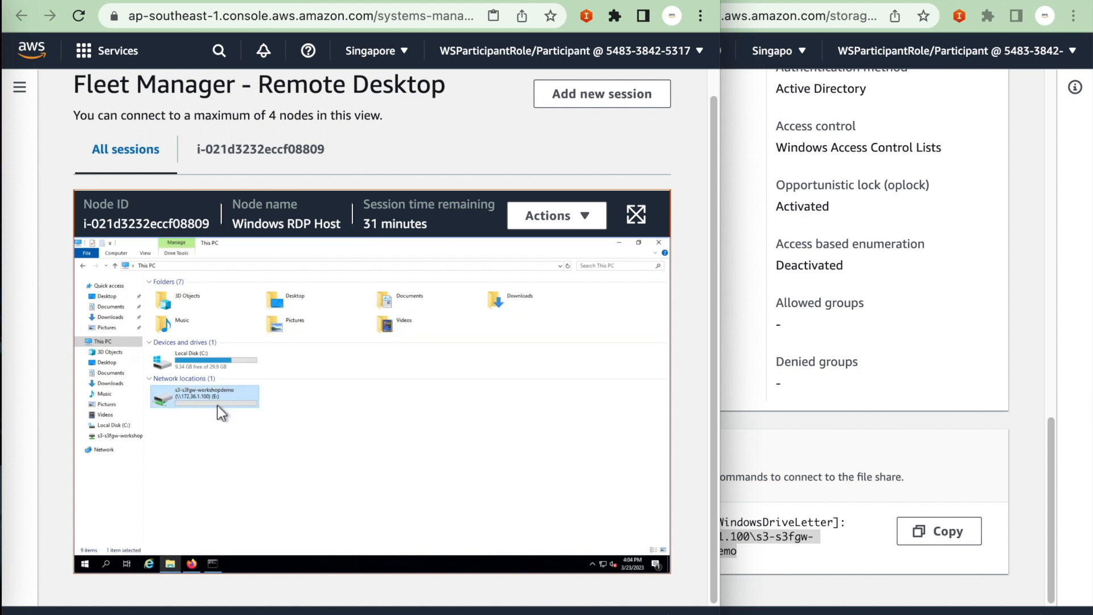
right_click(217, 404)
left_click(251, 510)
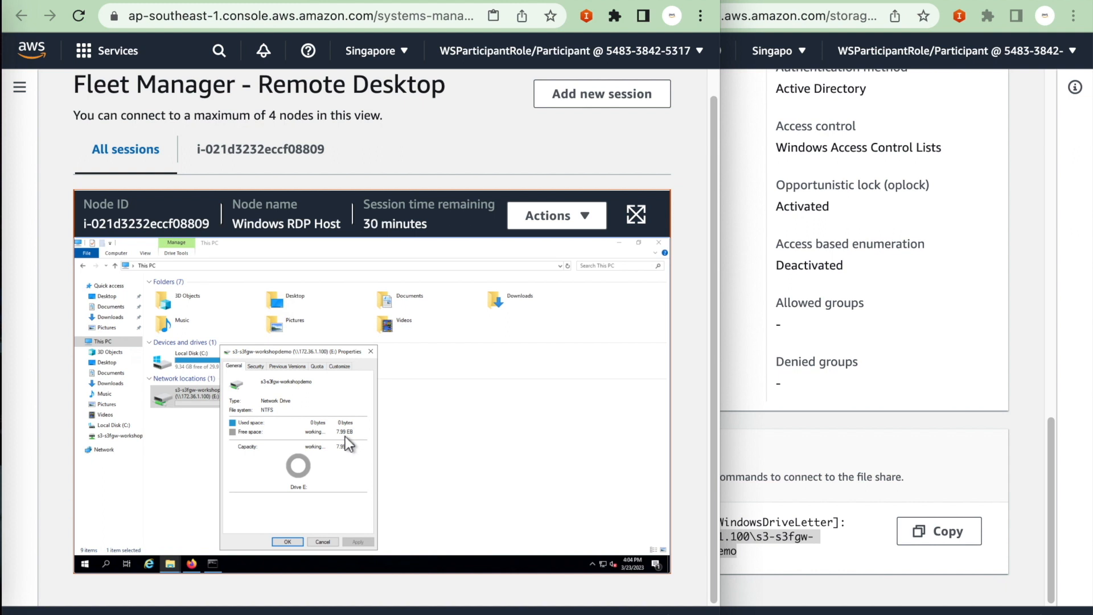
left_click(287, 541)
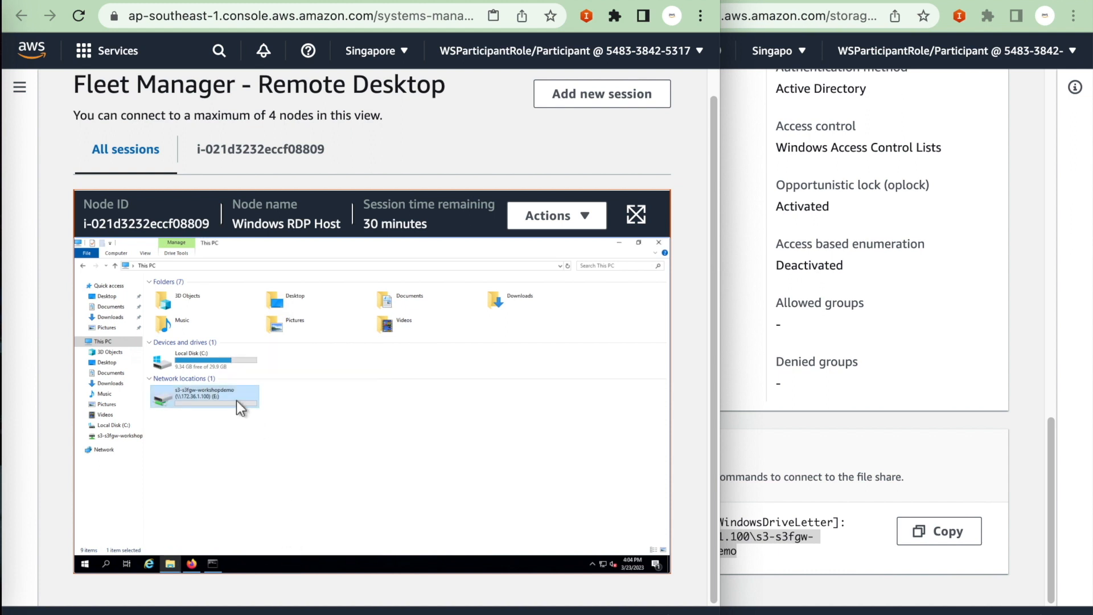
double_click(184, 392)
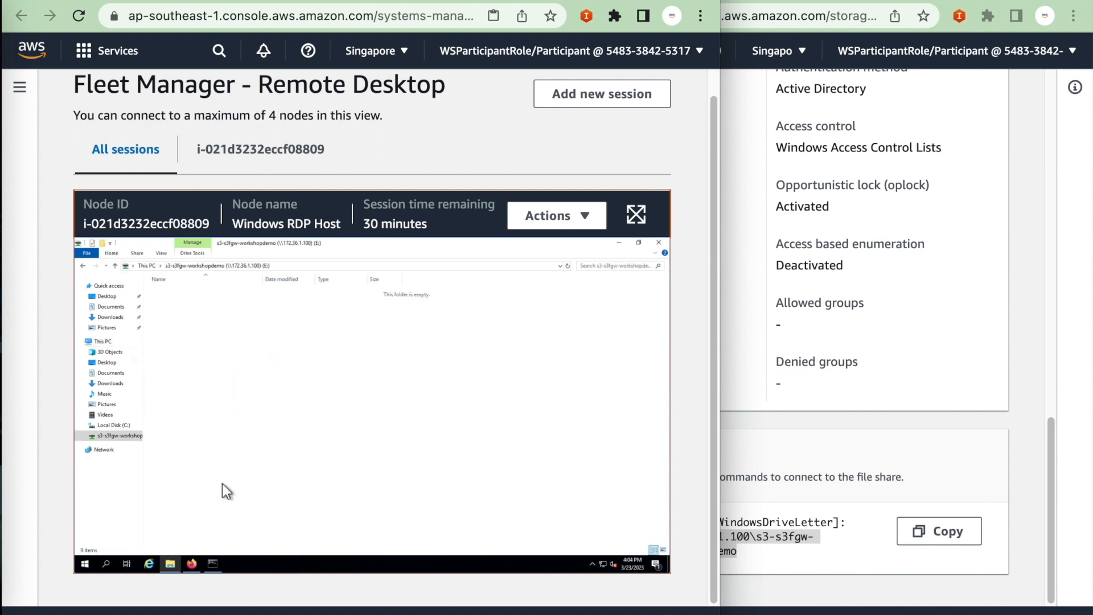
Step: Switch to the S3 console and examine the object list of the s3-s3fgw-workshopdemo bucket
left_click(808, 4)
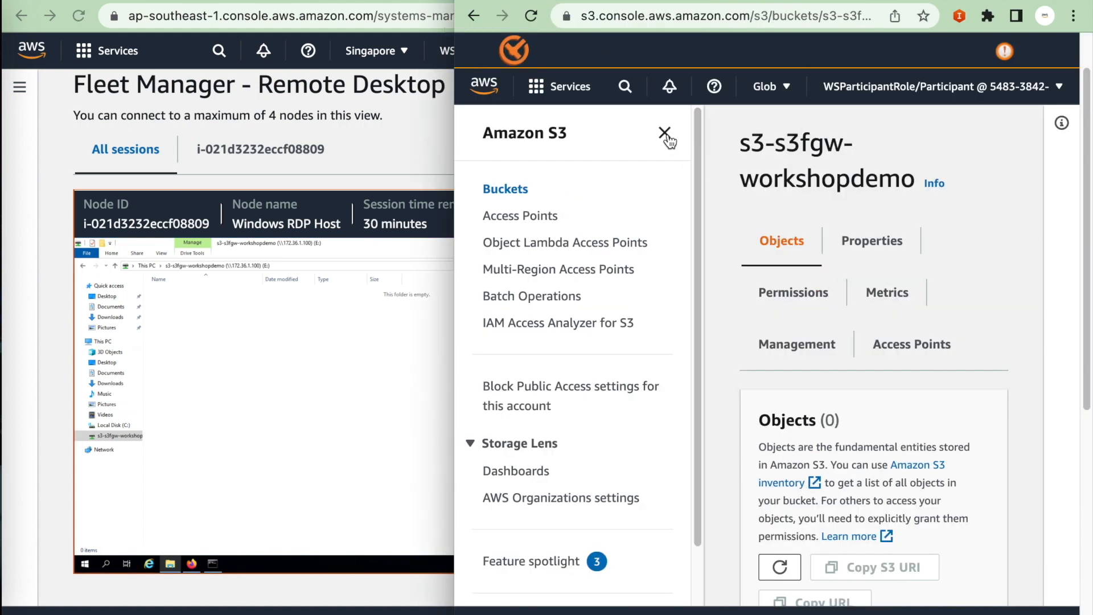
left_click(665, 136)
scroll(681, 313, "down", 3)
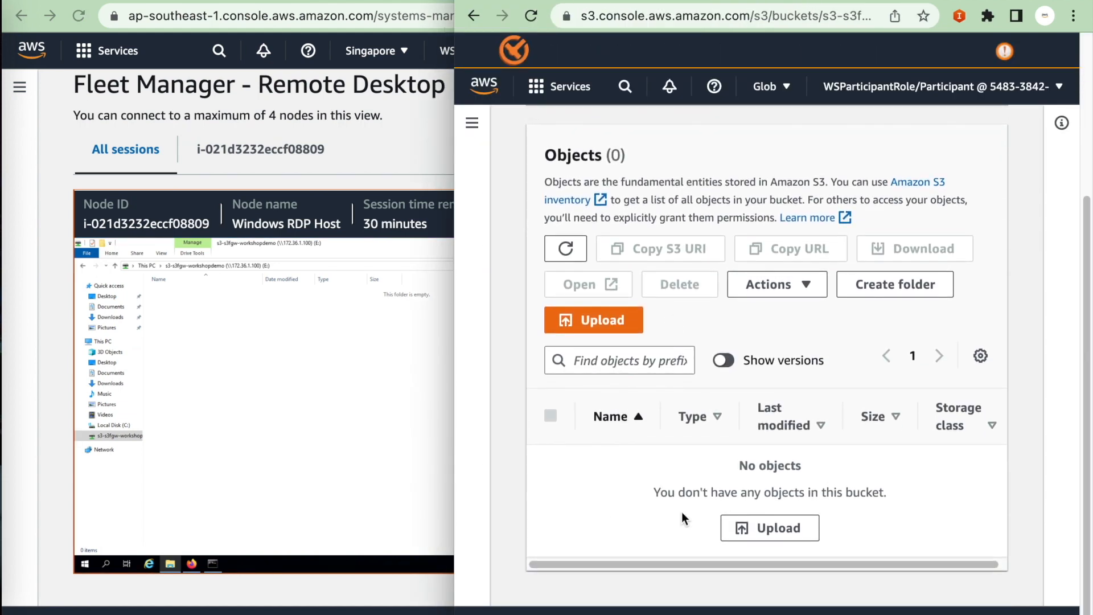
Step: Back in the remote desktop, create a text document named "file 1" on drive E:
left_click(251, 392)
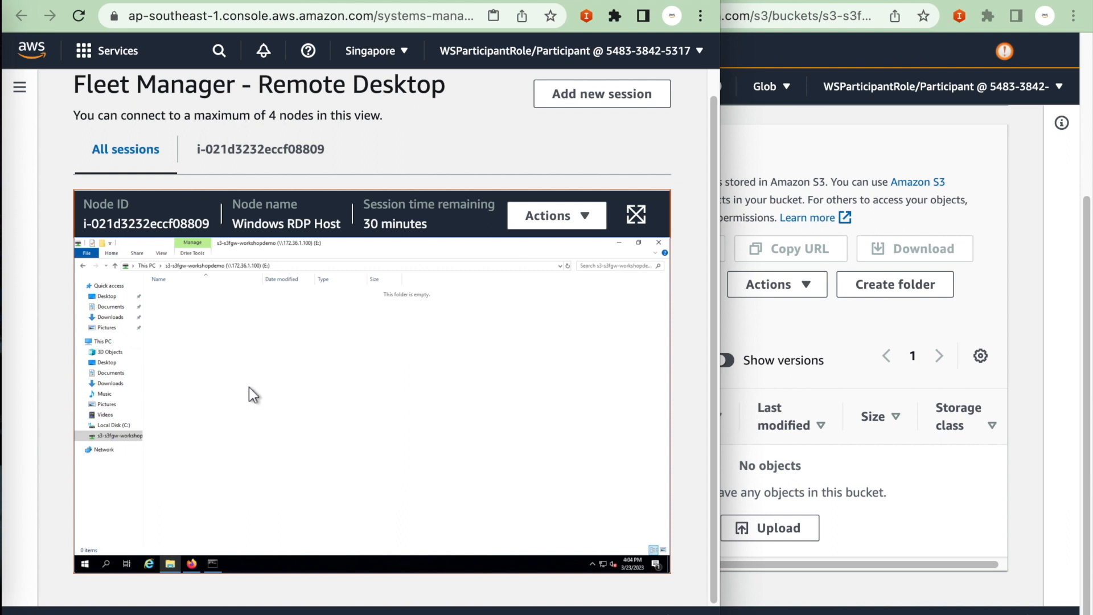
right_click(250, 393)
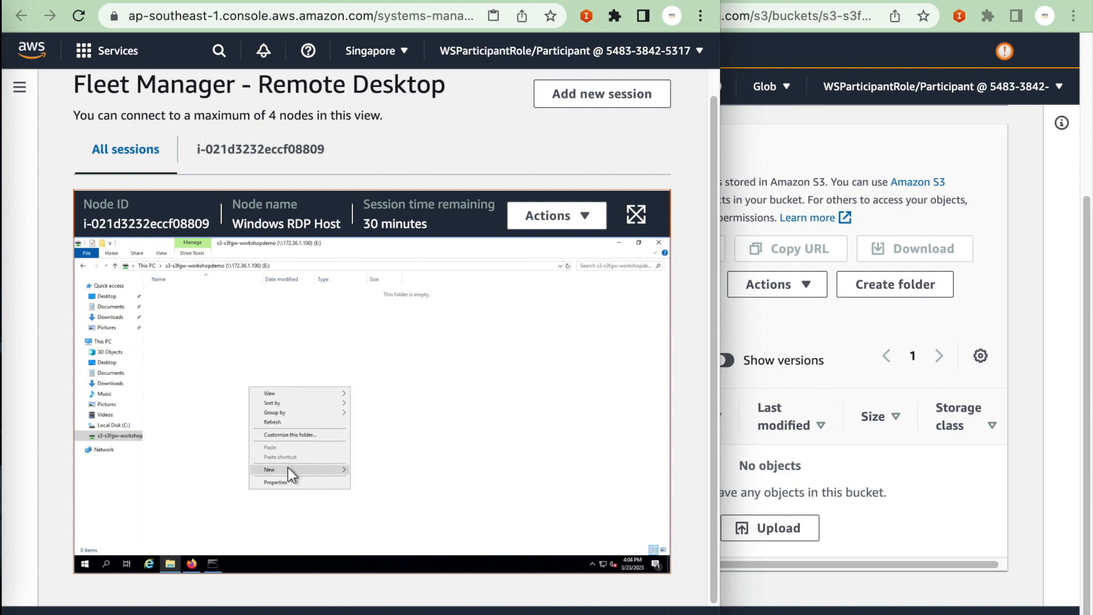
mouse_move(288, 467)
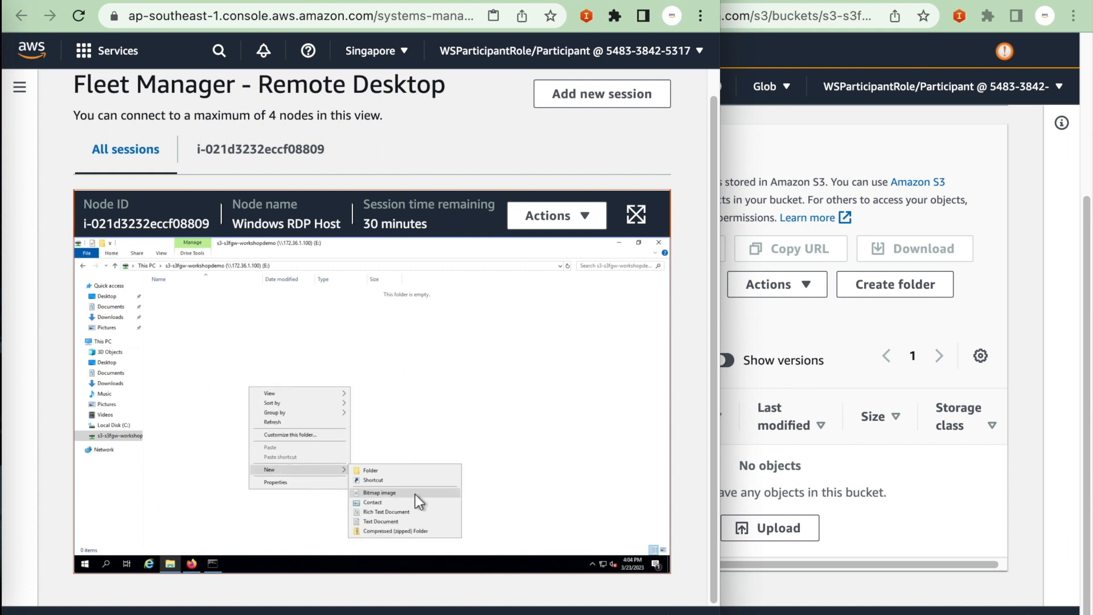
left_click(395, 519)
type("file 1")
key("Return")
Step: Create a second text document named "file 2" on drive E:
right_click(254, 398)
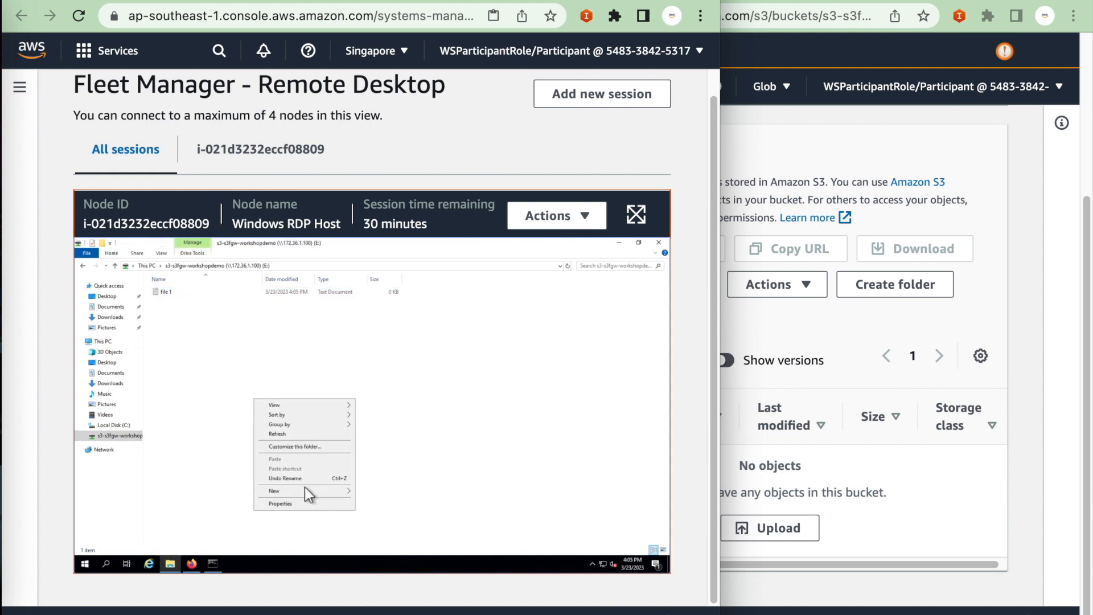
mouse_move(306, 490)
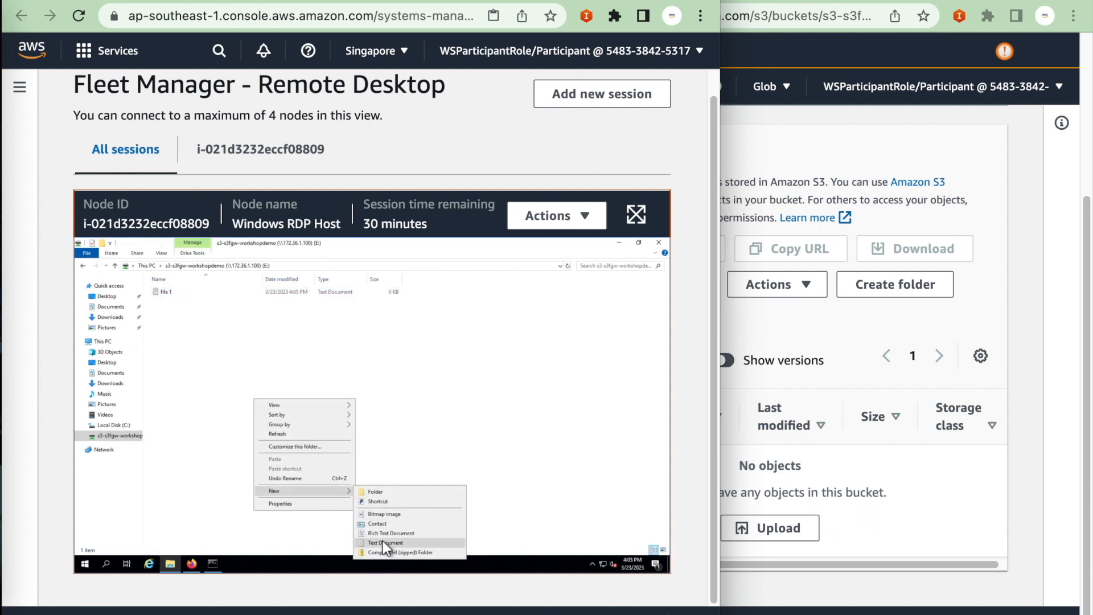
left_click(382, 541)
type("file 2")
key("Return")
Step: Create a third text document named "file 3" on drive E:
right_click(306, 413)
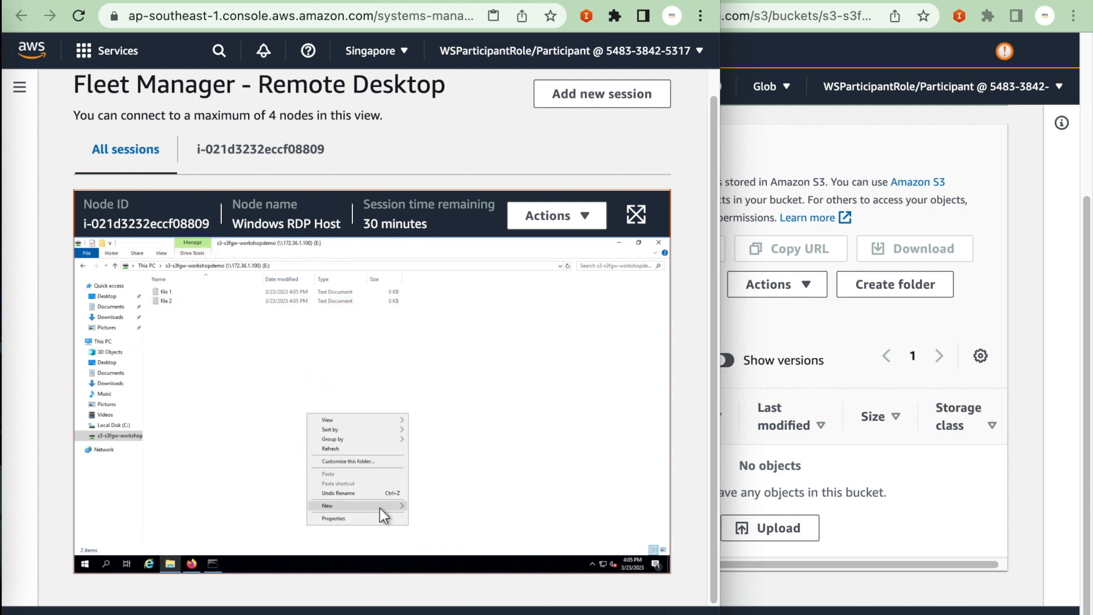
mouse_move(380, 508)
left_click(433, 494)
type("file 3")
key("Return")
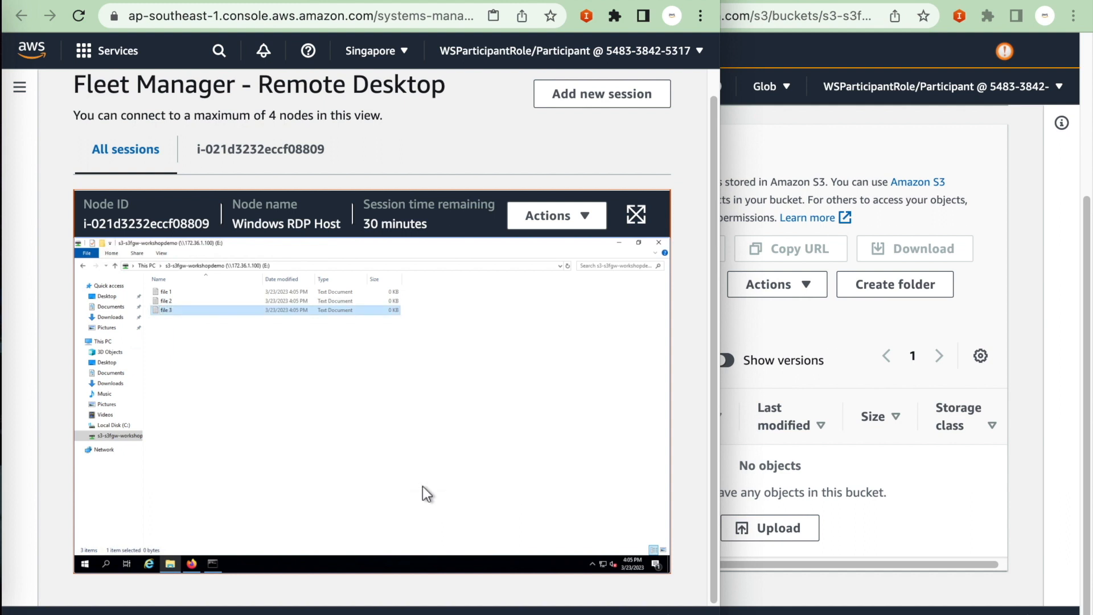
Step: Write "versi 1" in file 1 with Notepad, save the changes and close it
double_click(204, 290)
type("versi 1")
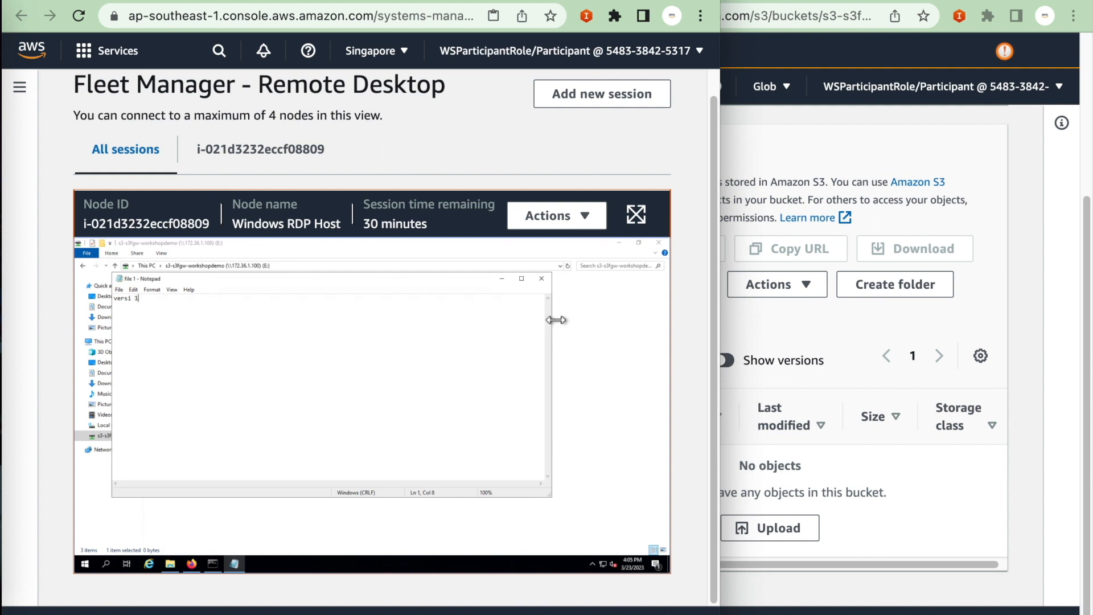
left_click(542, 279)
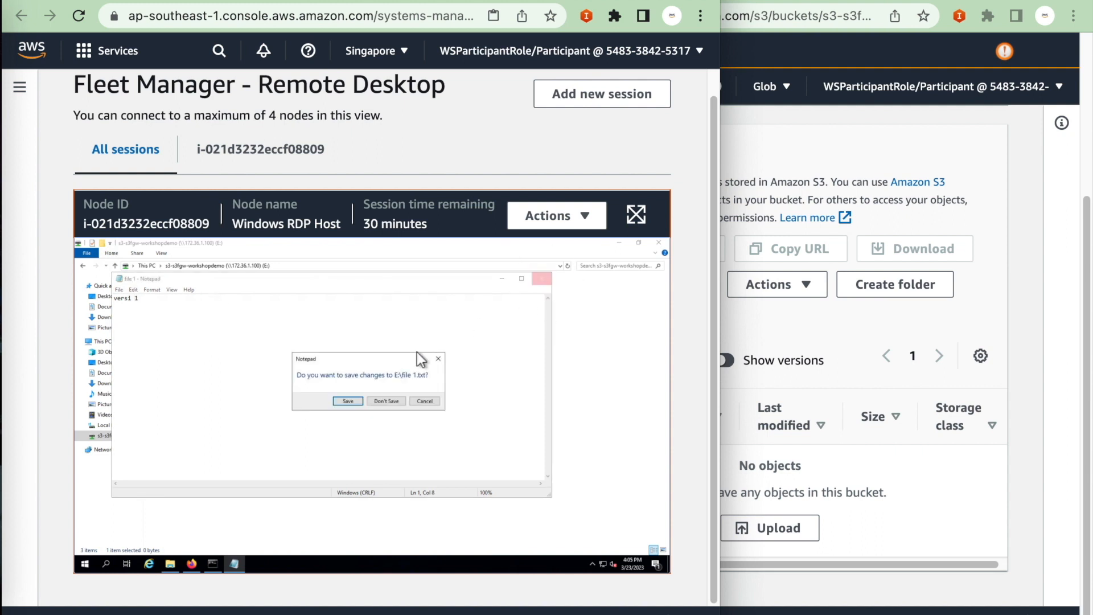
left_click(344, 403)
Step: Write "versi 1" in file 2 with Notepad, save the changes and close it
double_click(179, 301)
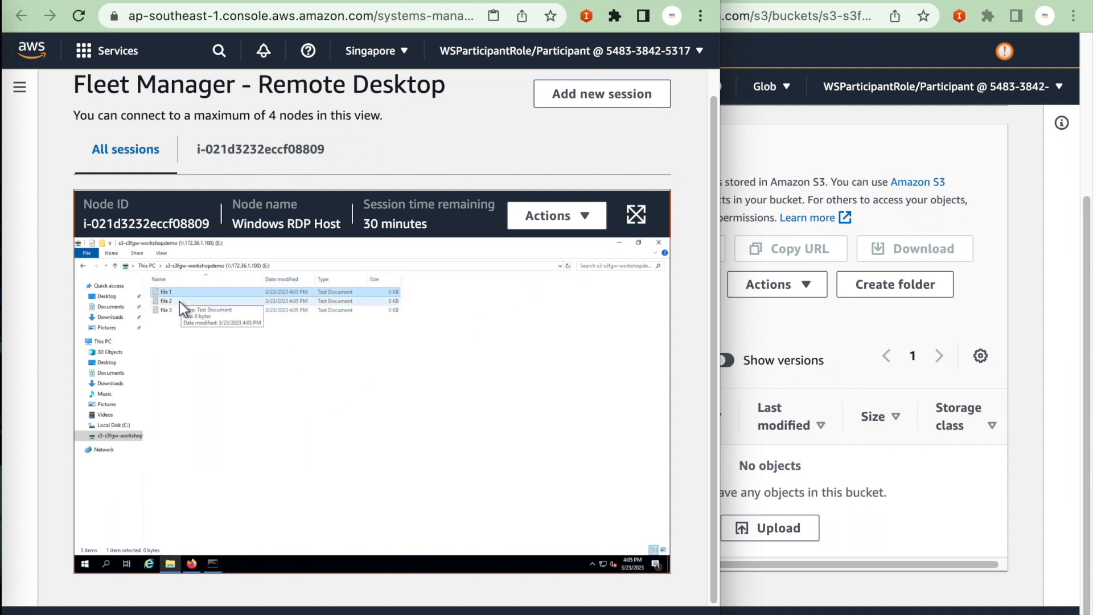
type("ver")
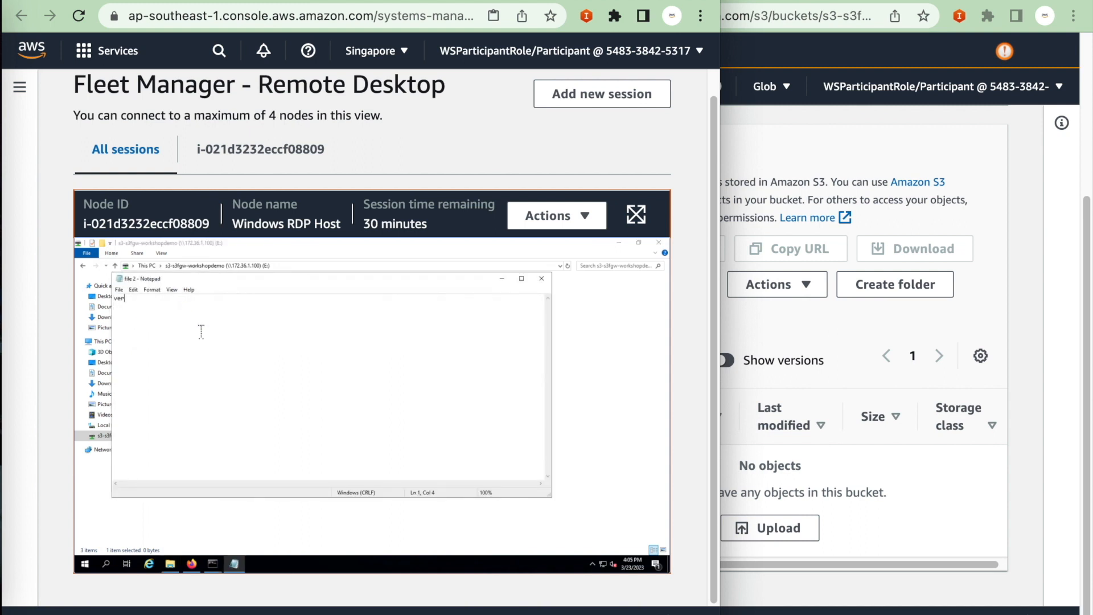
type("si 1")
left_click(543, 279)
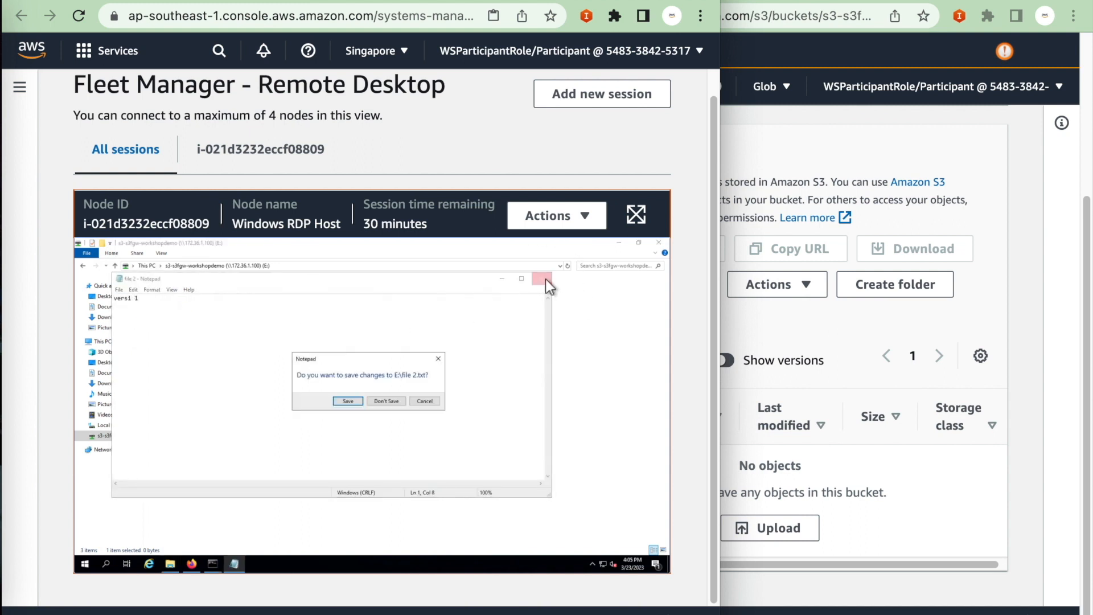
left_click(351, 403)
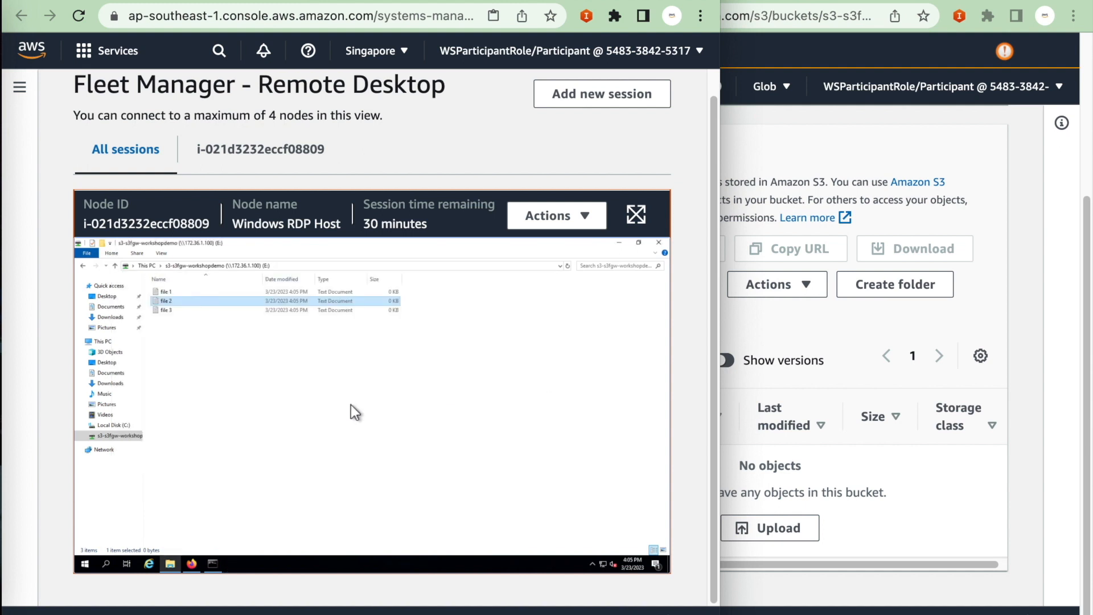
Step: Switch to the S3 console, refresh the bucket's object list and check it for the new files
left_click(1004, 289)
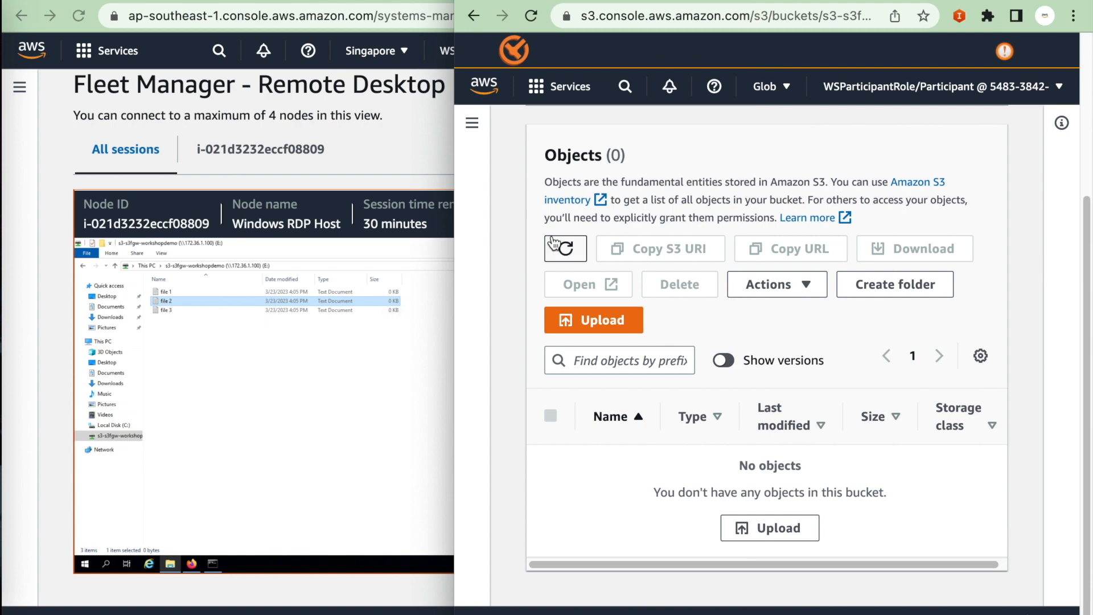
scroll(565, 249, "up", 4)
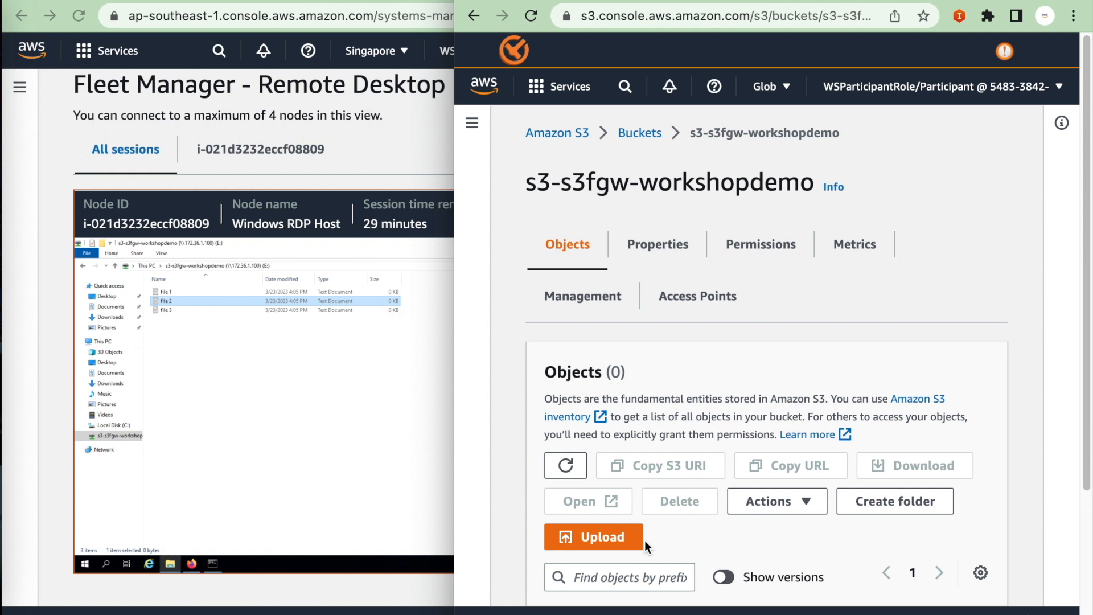
scroll(592, 466, "down", 2)
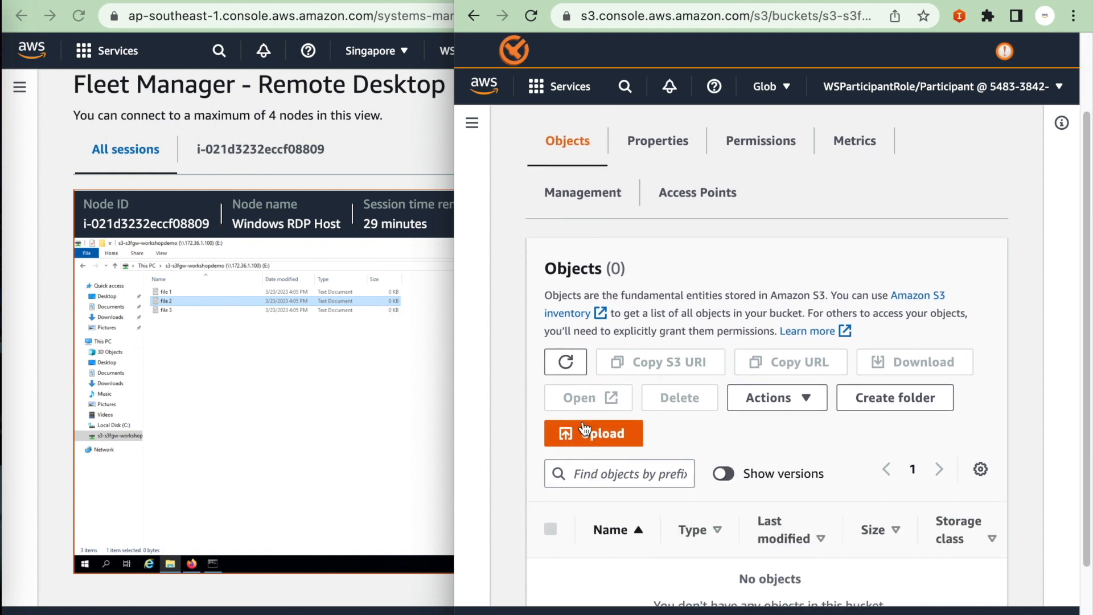
left_click(569, 364)
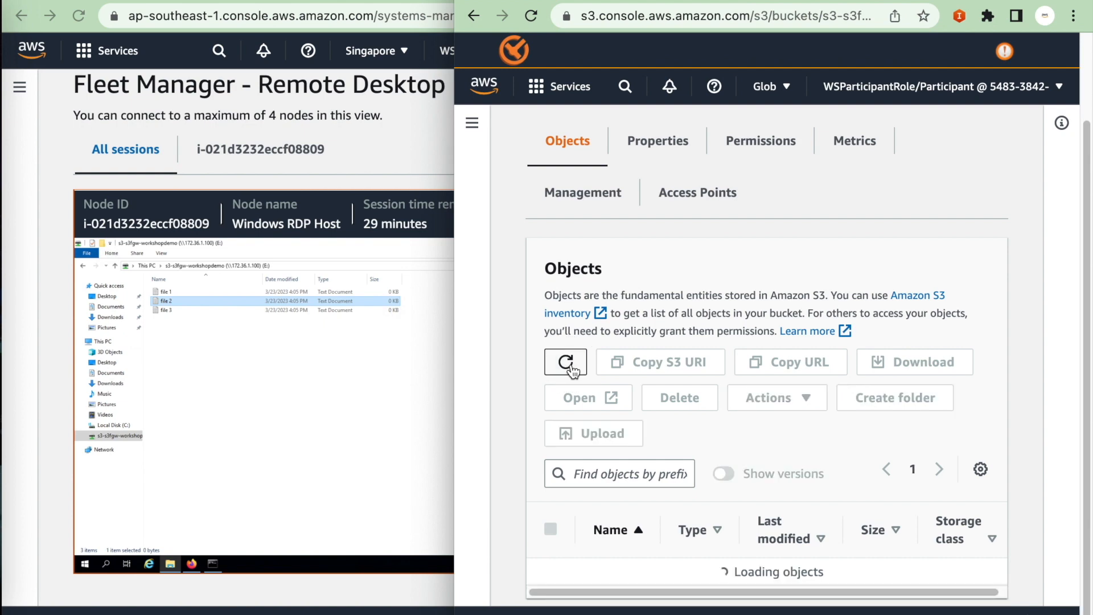
scroll(603, 453, "down", 4)
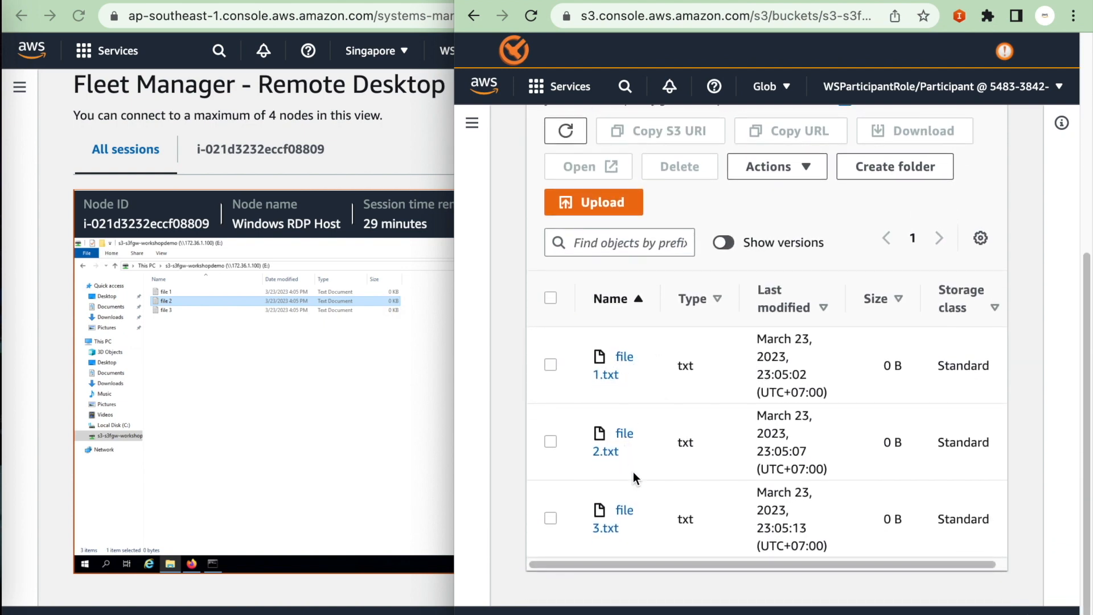
Step: Open the file 1.txt object from the bucket in the browser and check its content
left_click(610, 376)
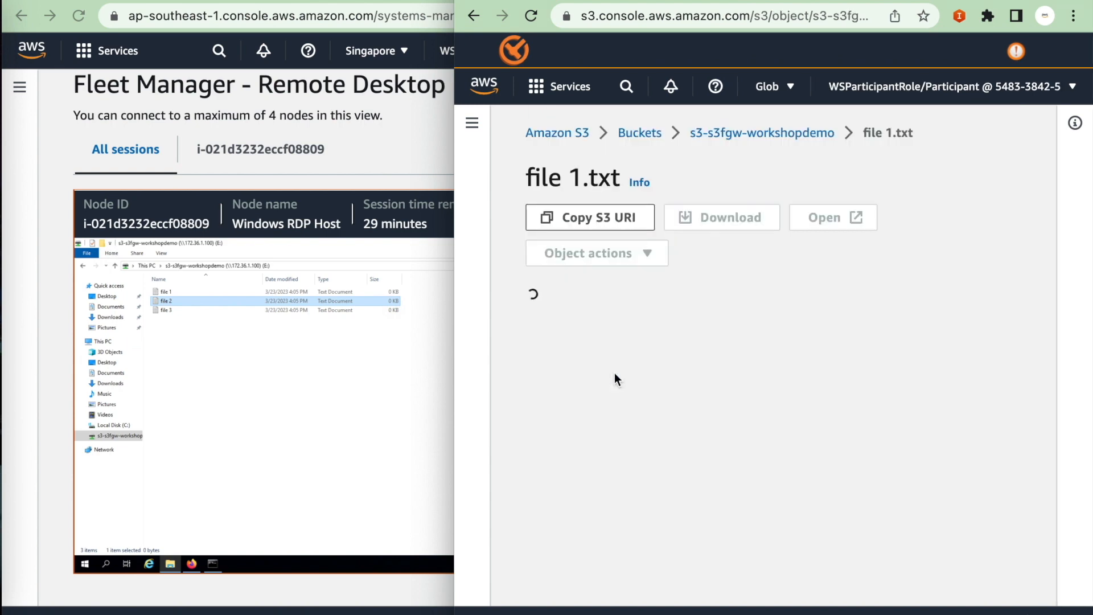
left_click(825, 218)
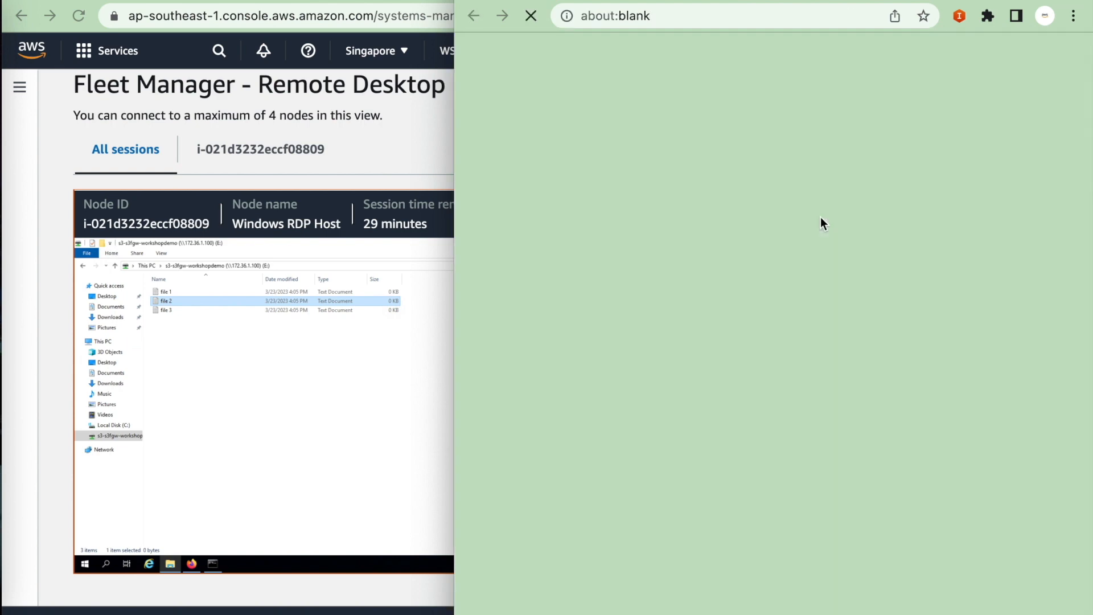
left_click_drag(522, 54, 443, 57)
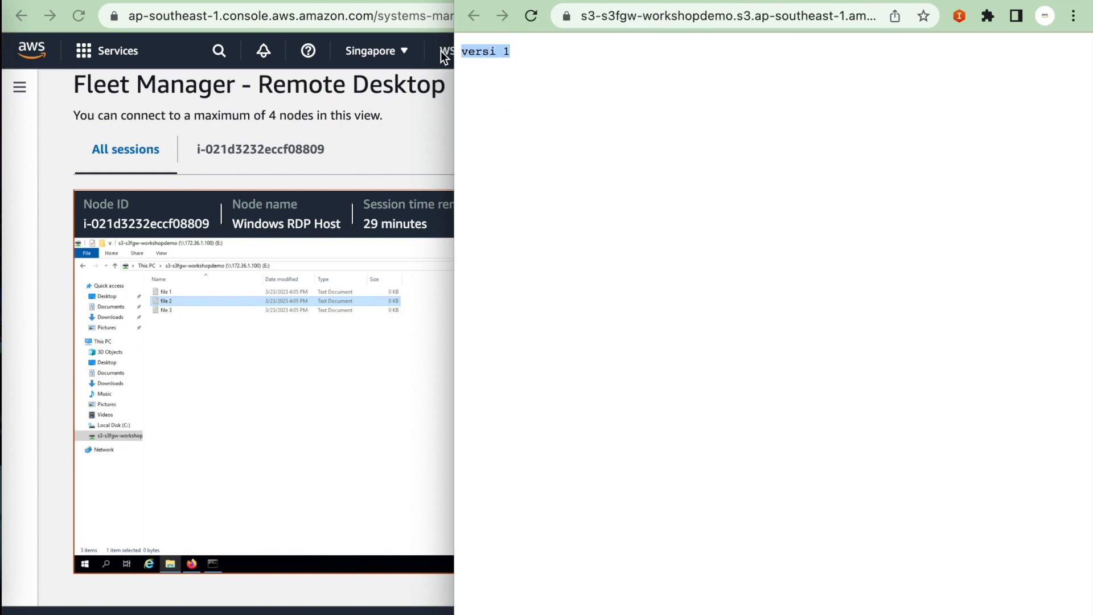
Step: Back in the remote desktop, permanently delete file 2 from drive E:
left_click(223, 407)
left_click(192, 318)
left_click(174, 302)
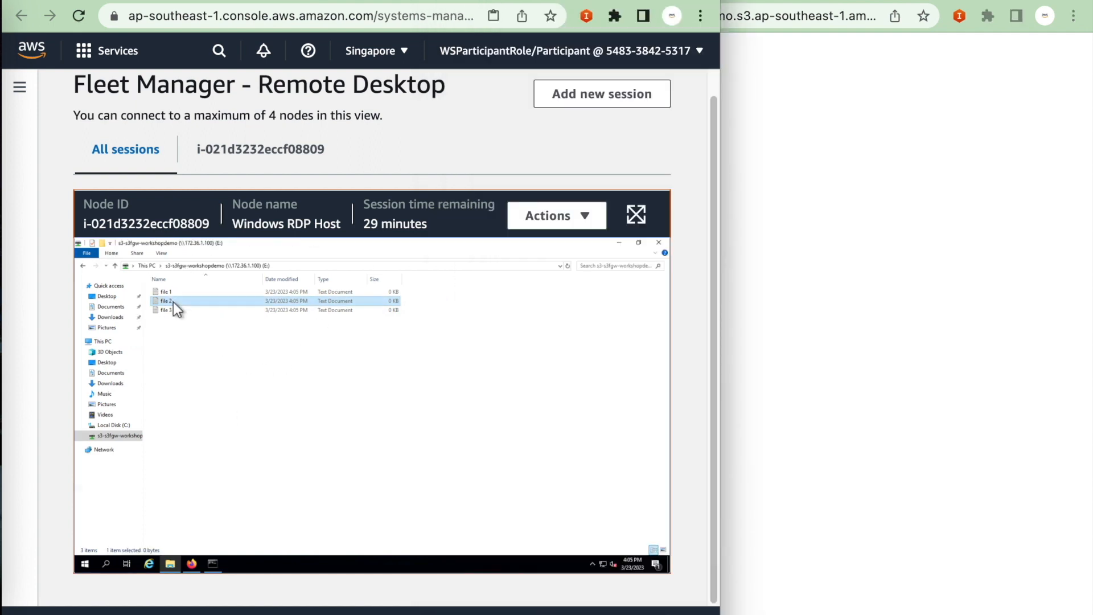
right_click(173, 302)
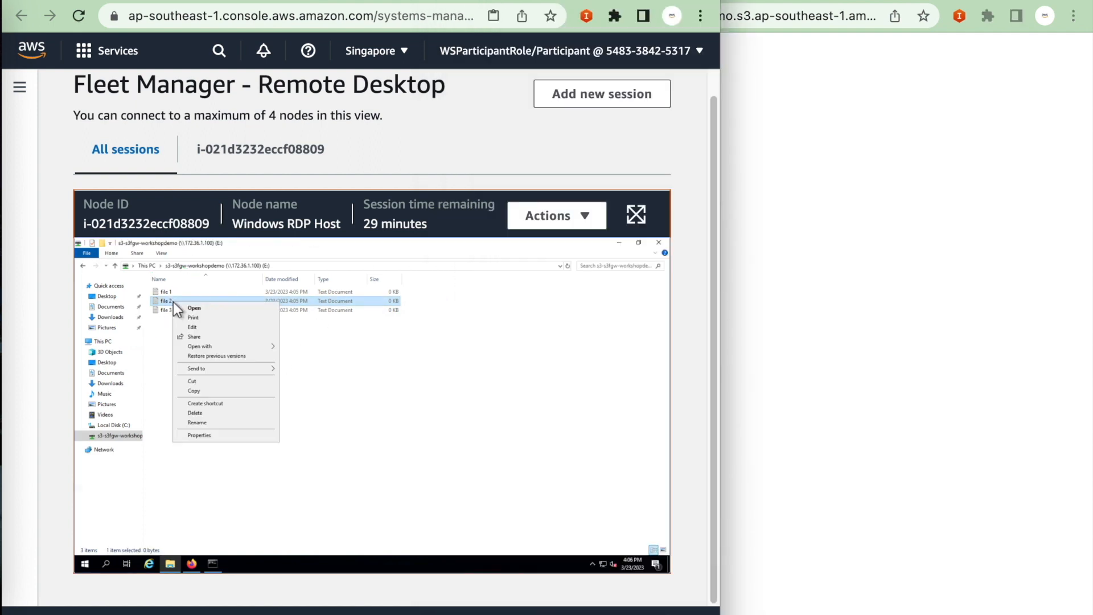
left_click(206, 412)
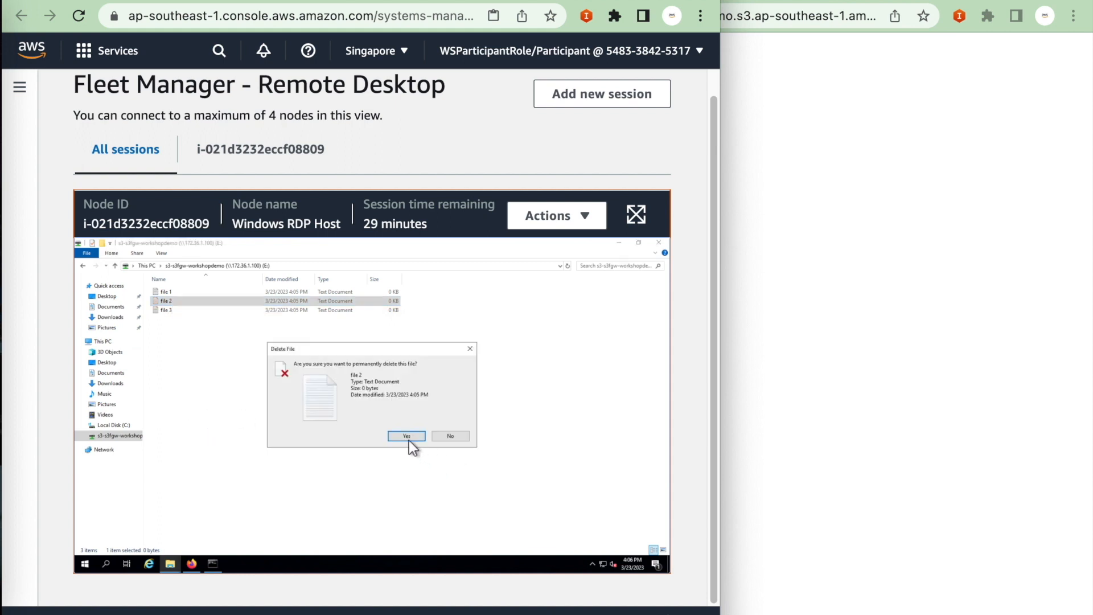
left_click(408, 438)
Step: Change the text of file 1 on drive E: to "versi 2" in Notepad, save the changes and close it
left_click(180, 291)
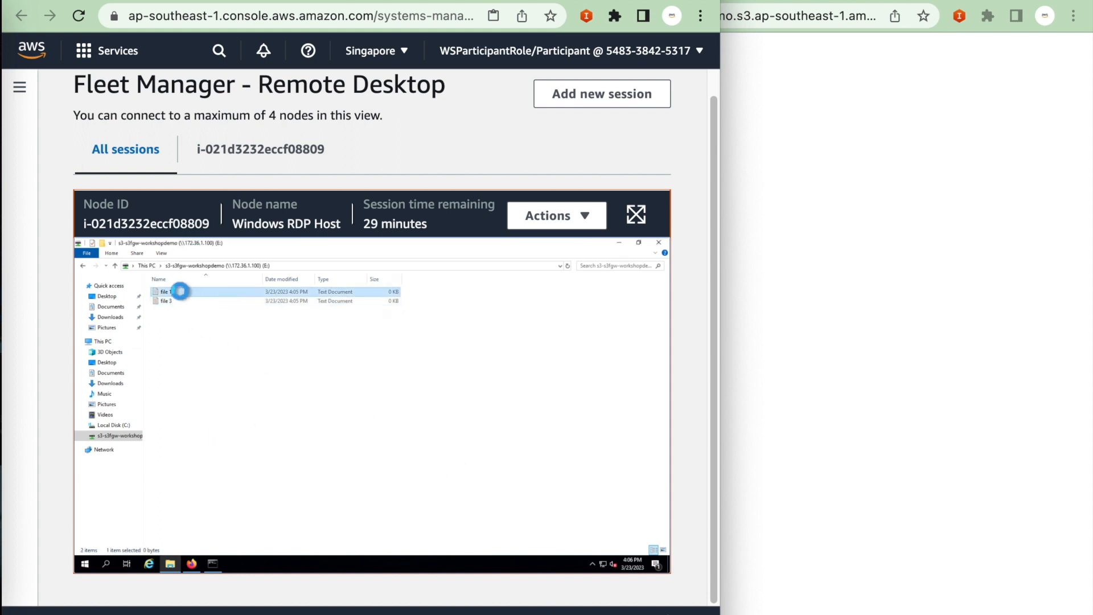
double_click(181, 292)
type("versi 1")
key("BackSpace")
type("2")
left_click(541, 279)
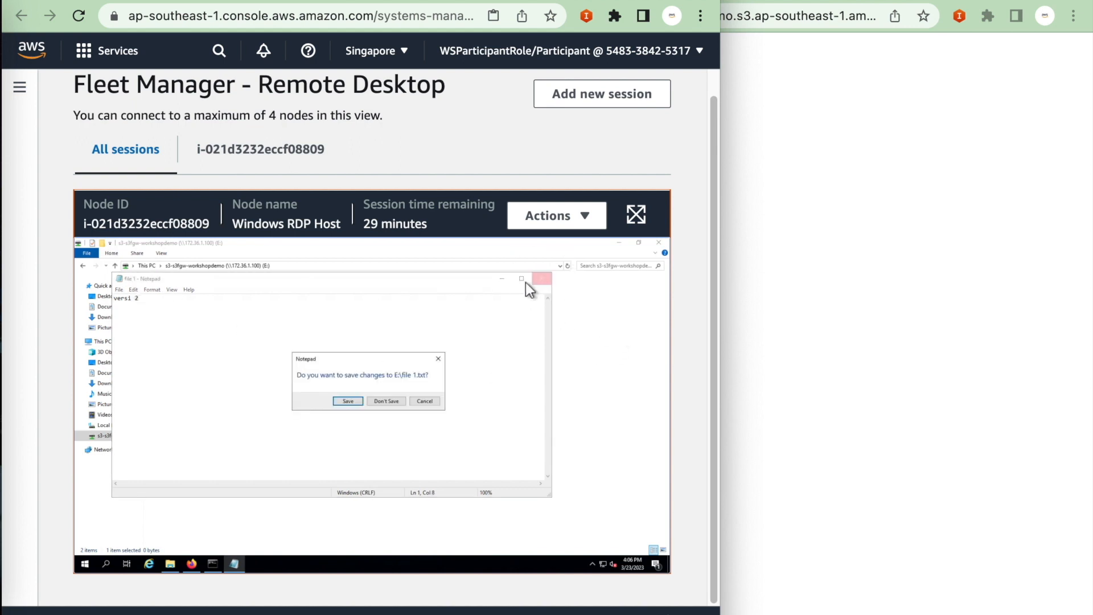
left_click(348, 401)
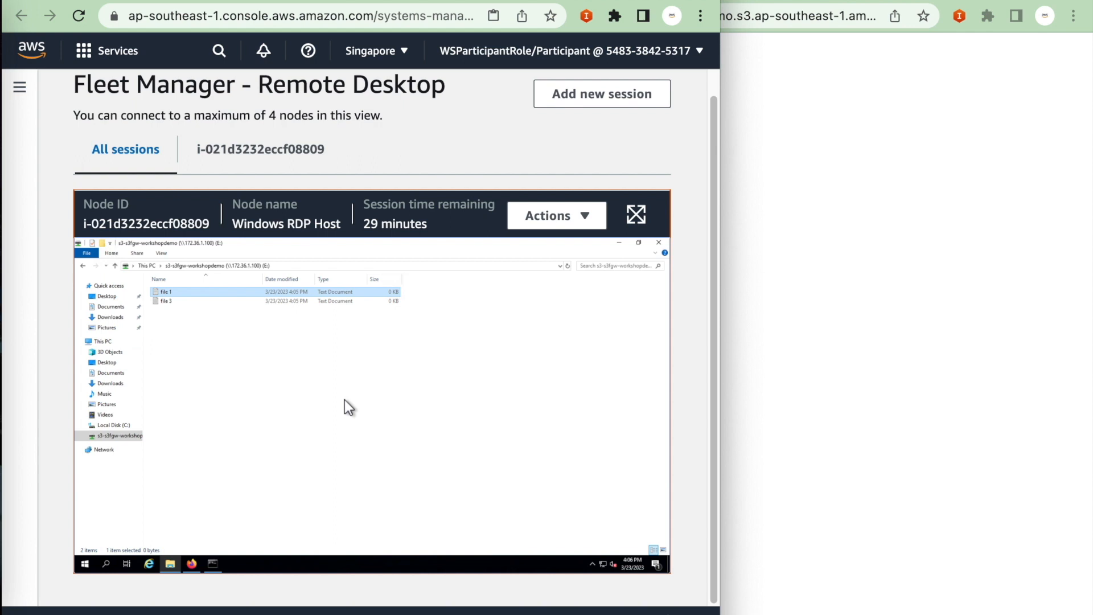
Step: Switch to the S3 browser window, close the opened object's page and check the s3-s3fgw-workshopdemo bucket's object list for the changes
left_click(947, 190)
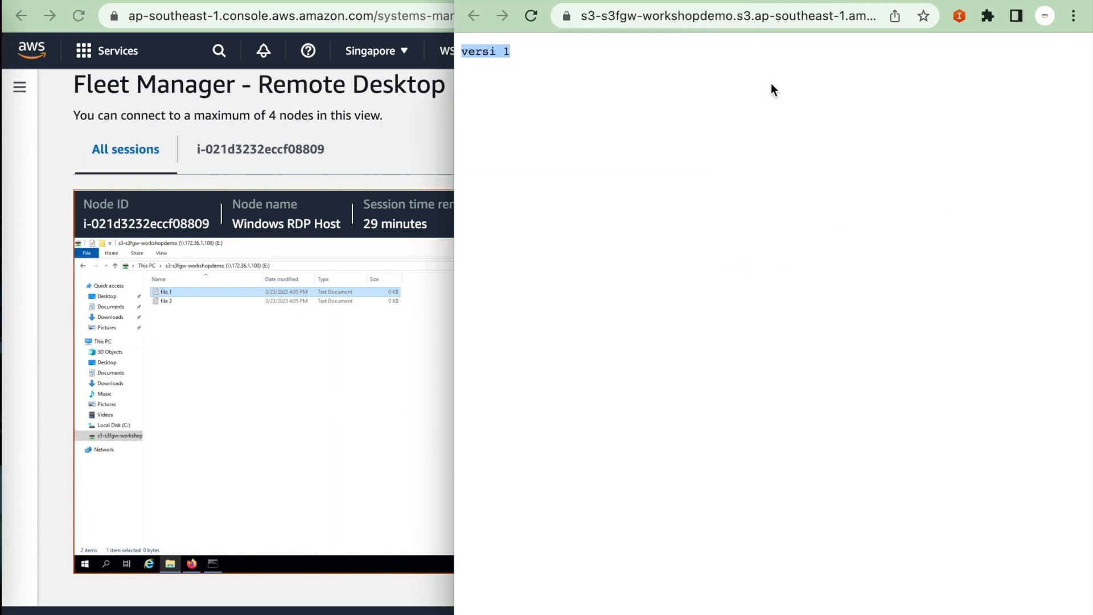
key("super+w")
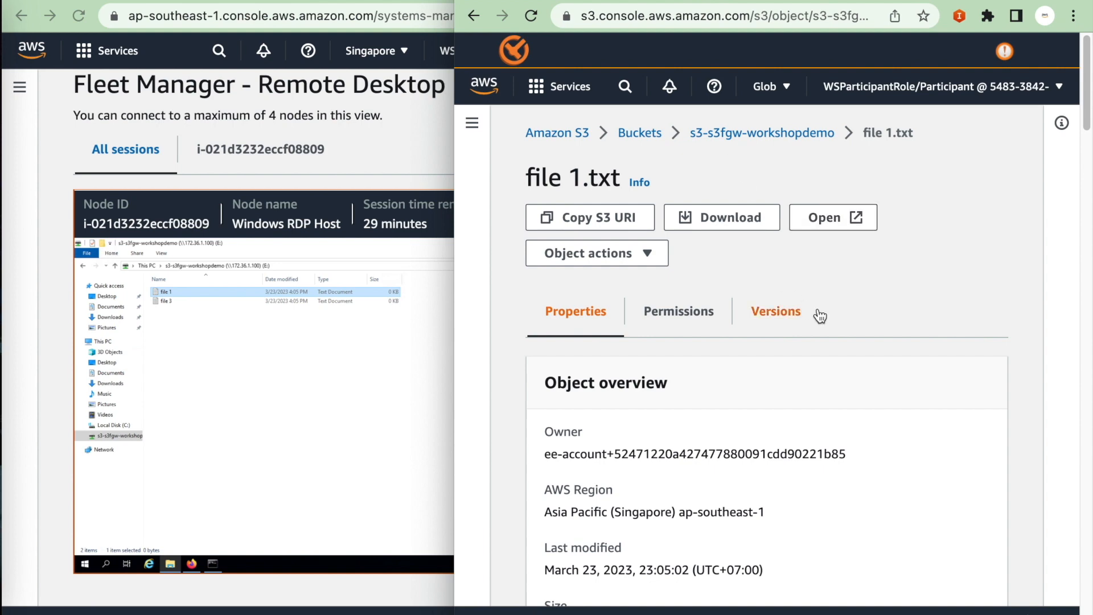
scroll(818, 312, "down", 10)
scroll(819, 310, "up", 10)
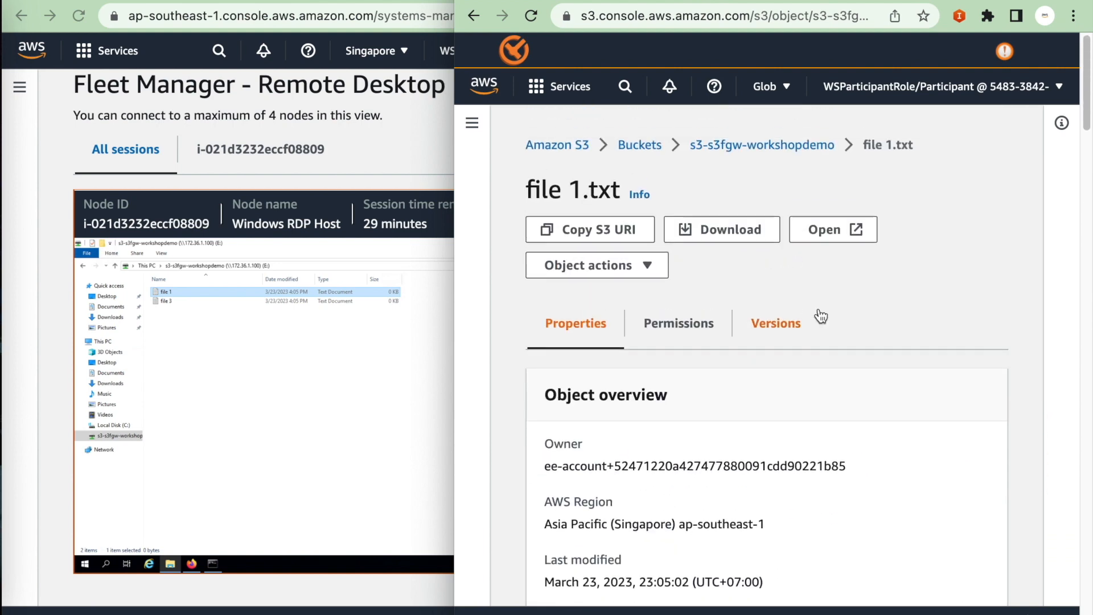
left_click(703, 134)
scroll(630, 422, "down", 5)
scroll(630, 430, "up", 1)
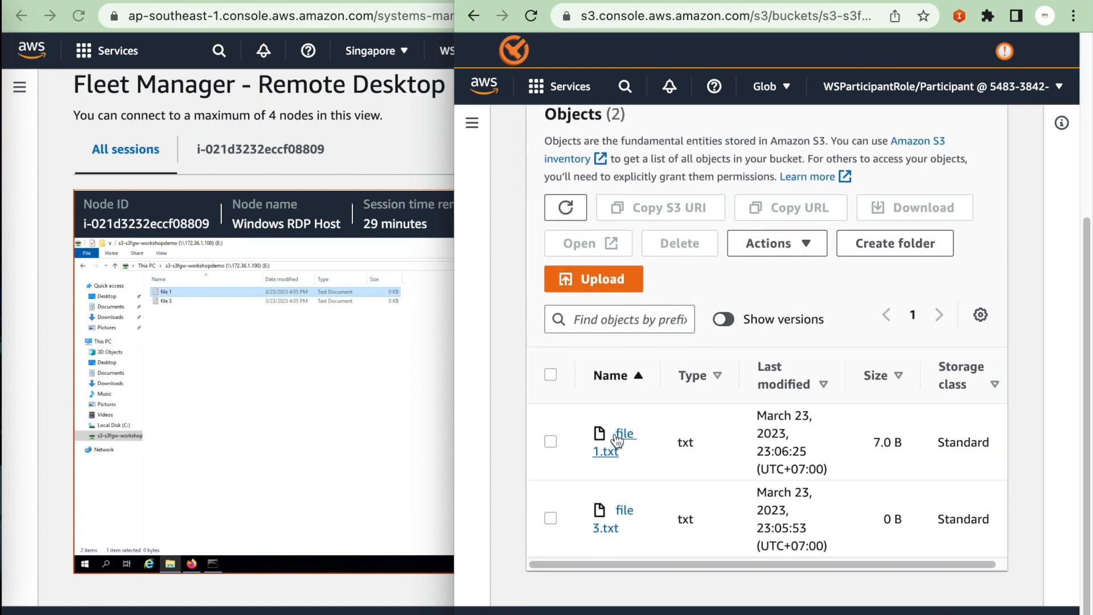
Step: Show the object versions in the bucket list, widen the browser window and look through the versions of each file
left_click(723, 319)
scroll(688, 426, "down", 4)
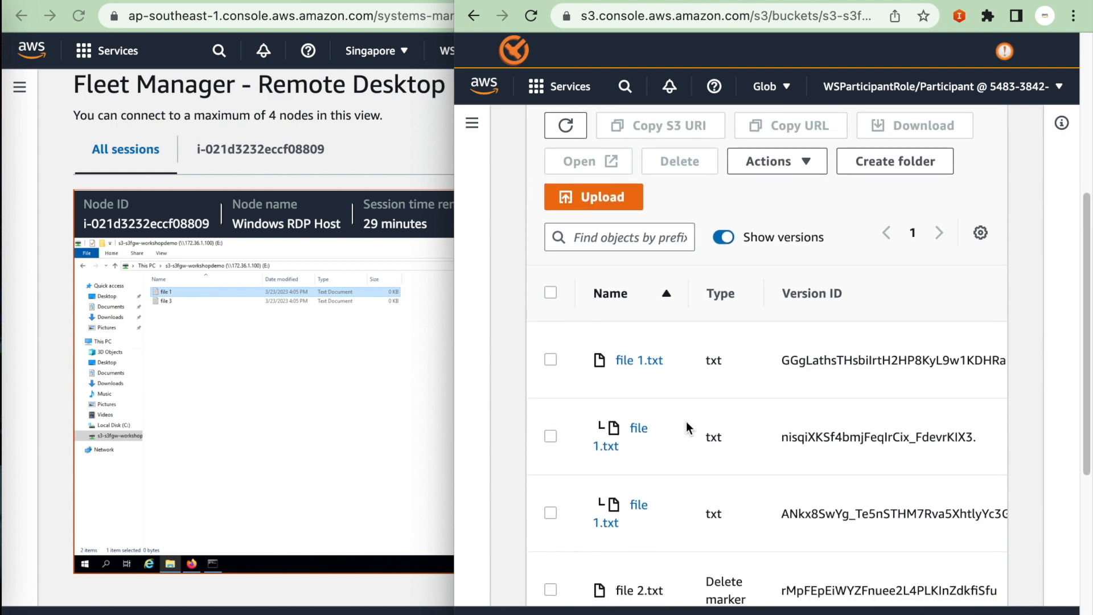
scroll(688, 426, "down", 5)
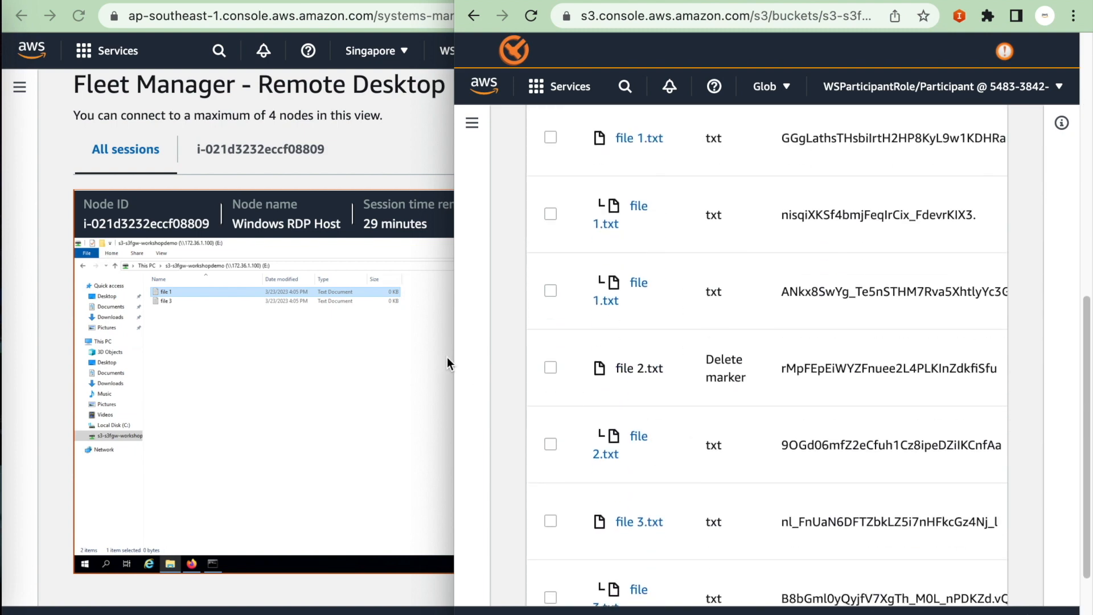
left_click_drag(453, 359, 146, 358)
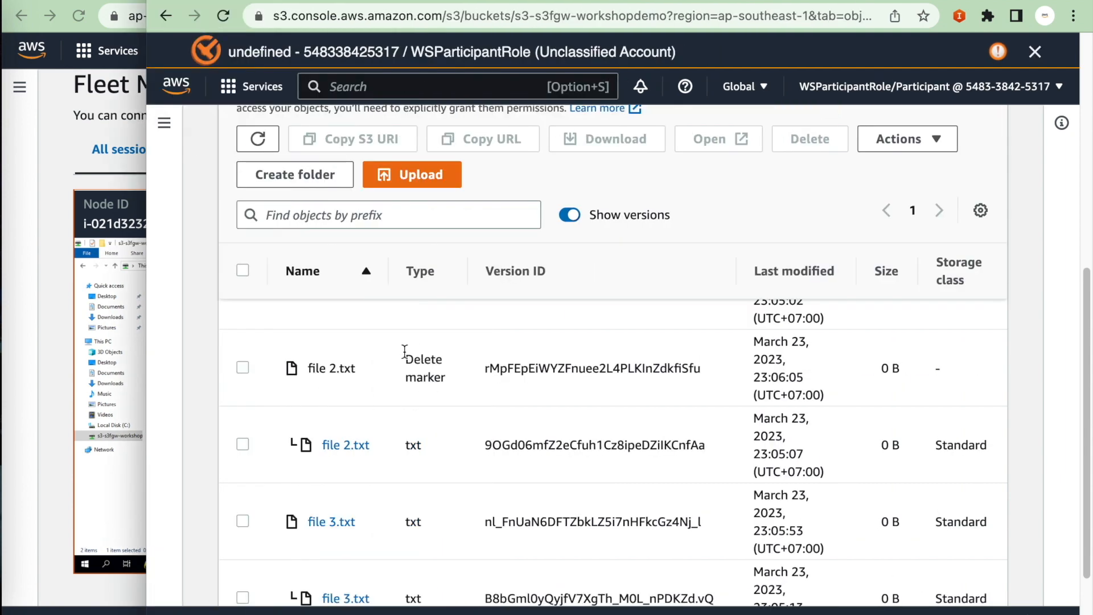
Step: Permanently delete the delete marker of file 2.txt, confirming with "permanently delete", and close the deletion status page
left_click(243, 368)
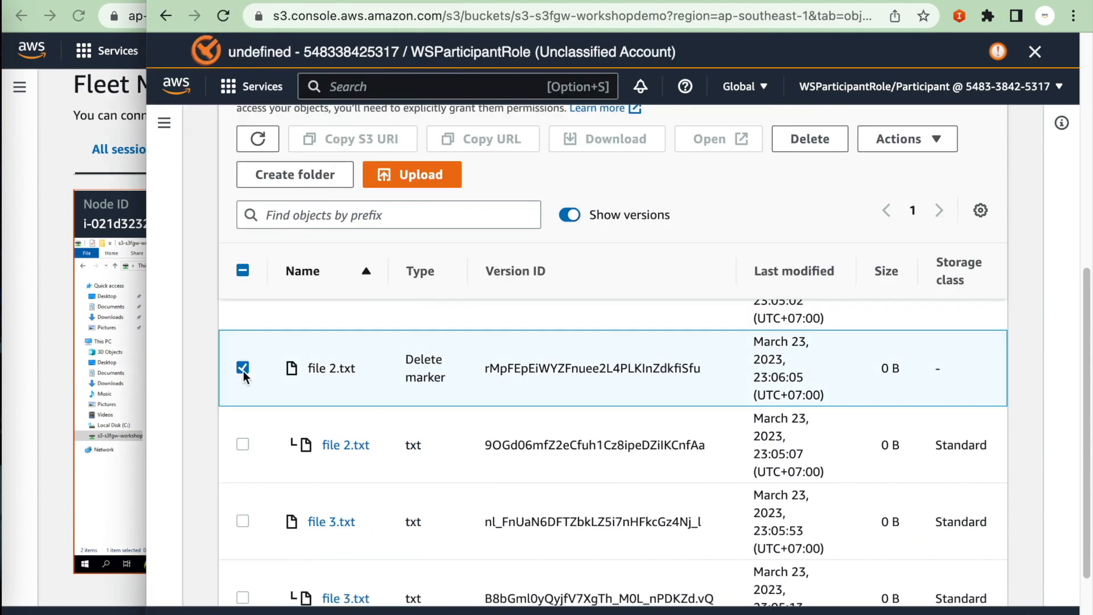
scroll(431, 415, "up", 2)
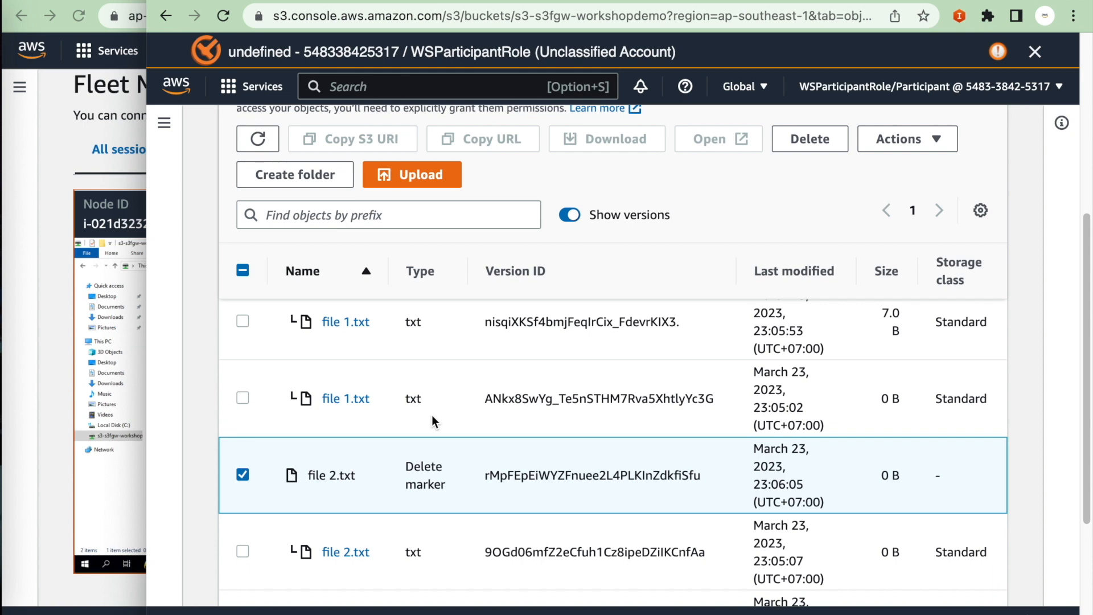
left_click(810, 140)
scroll(371, 409, "down", 3)
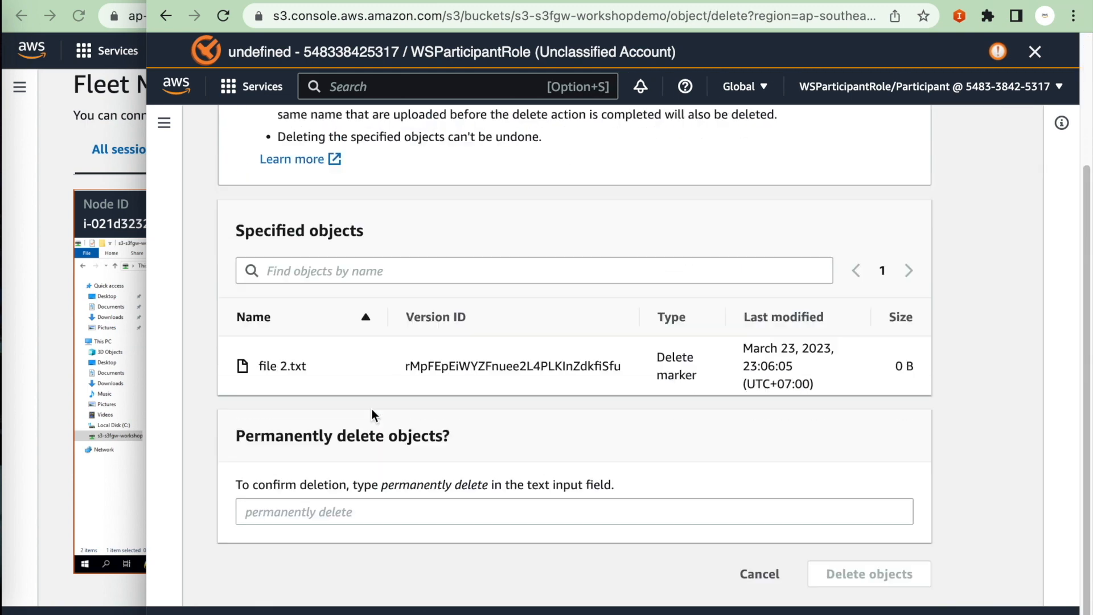
left_click_drag(384, 485, 489, 484)
key("super+c")
left_click(435, 524)
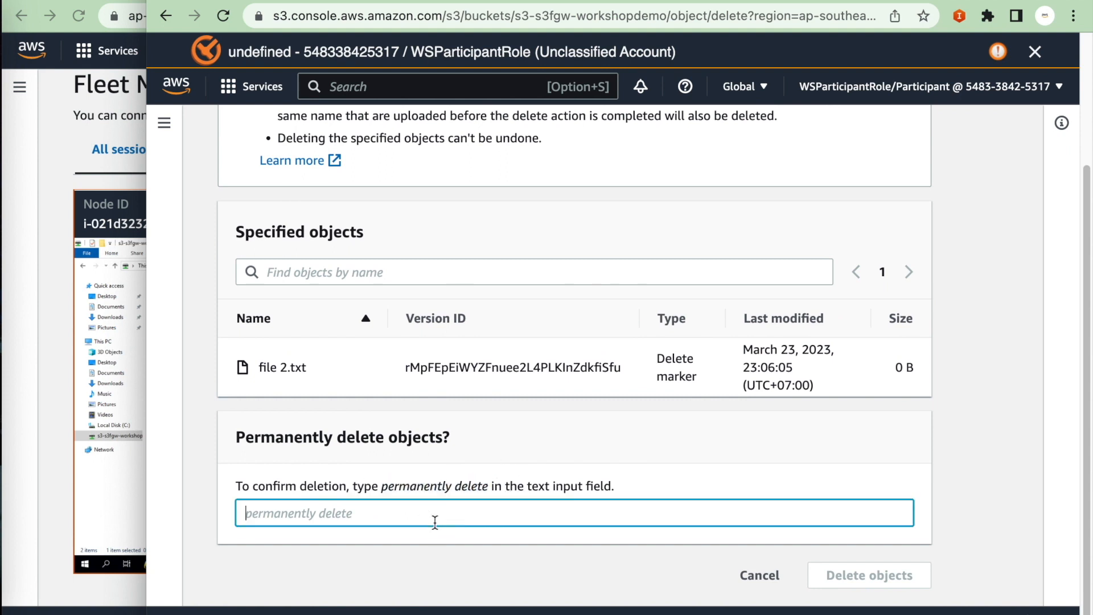
key("super+v")
left_click(862, 574)
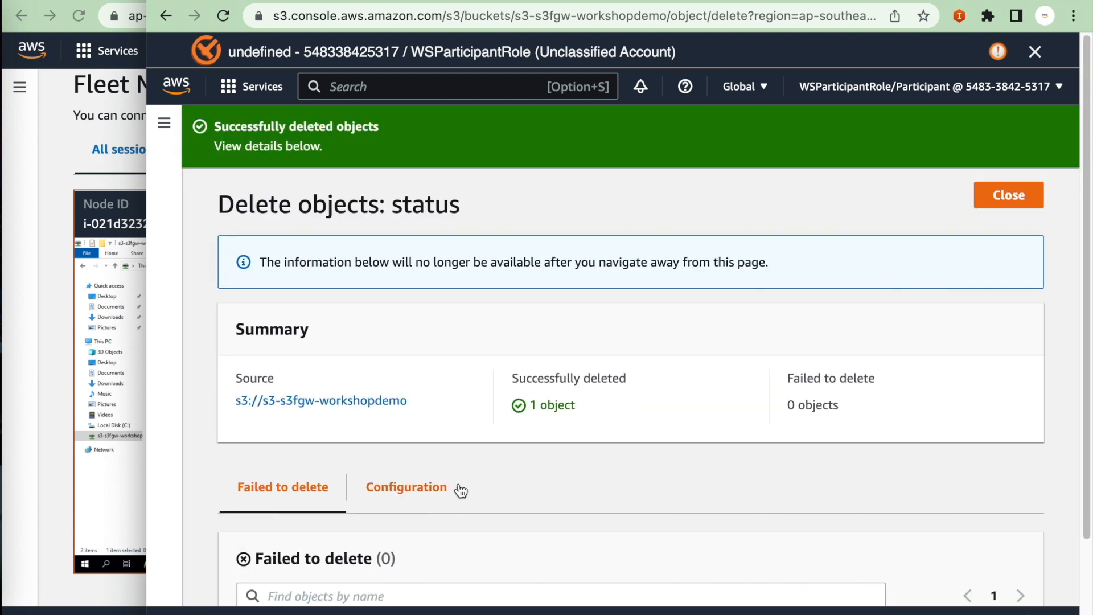
scroll(459, 487, "down", 3)
scroll(487, 378, "up", 3)
left_click(1025, 205)
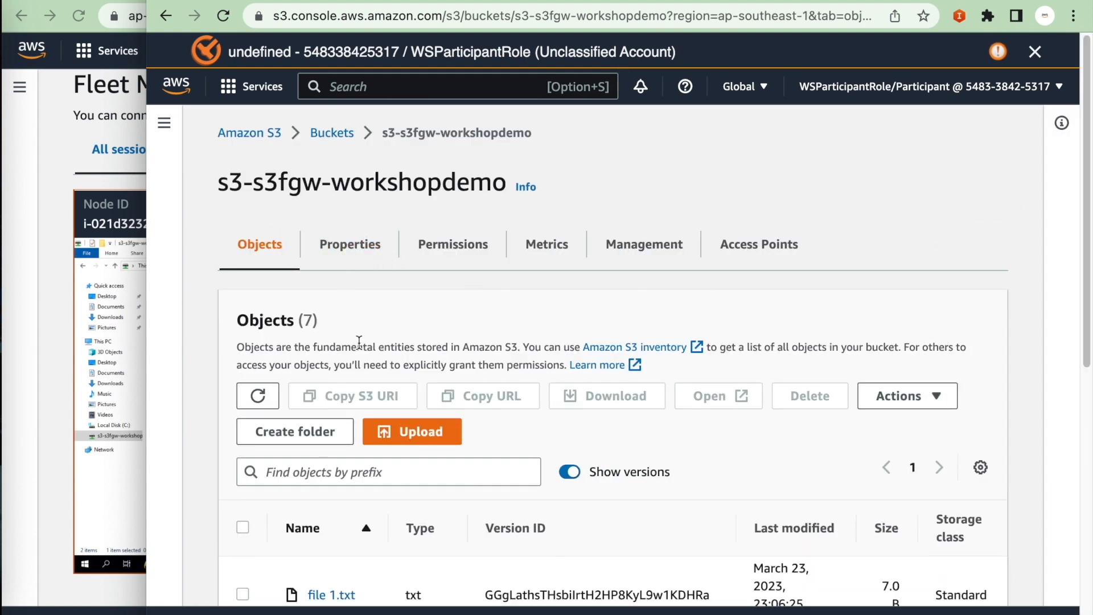
Step: Reload the bucket page, collapse the side navigation, review the versions and hide them to check the current objects
scroll(435, 352, "down", 3)
scroll(325, 237, "up", 1)
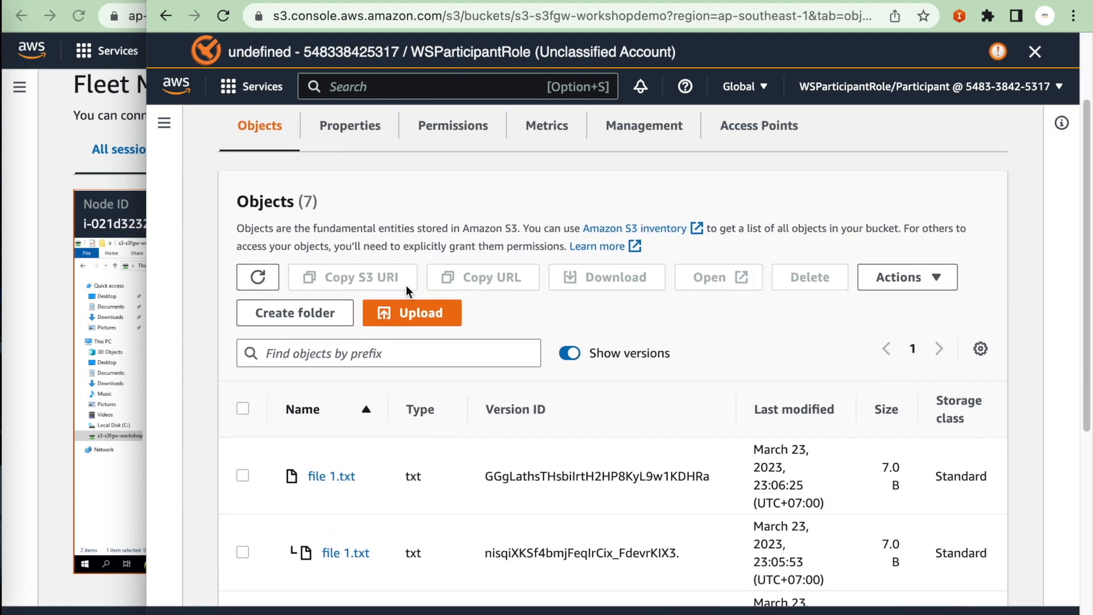
left_click(223, 16)
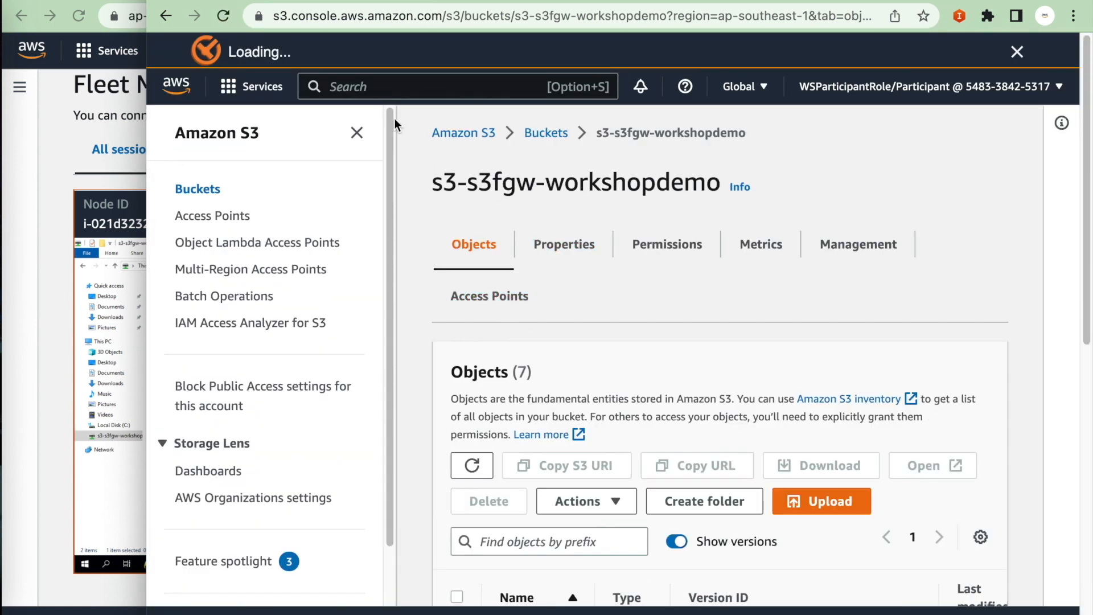
left_click(356, 133)
scroll(391, 393, "down", 5)
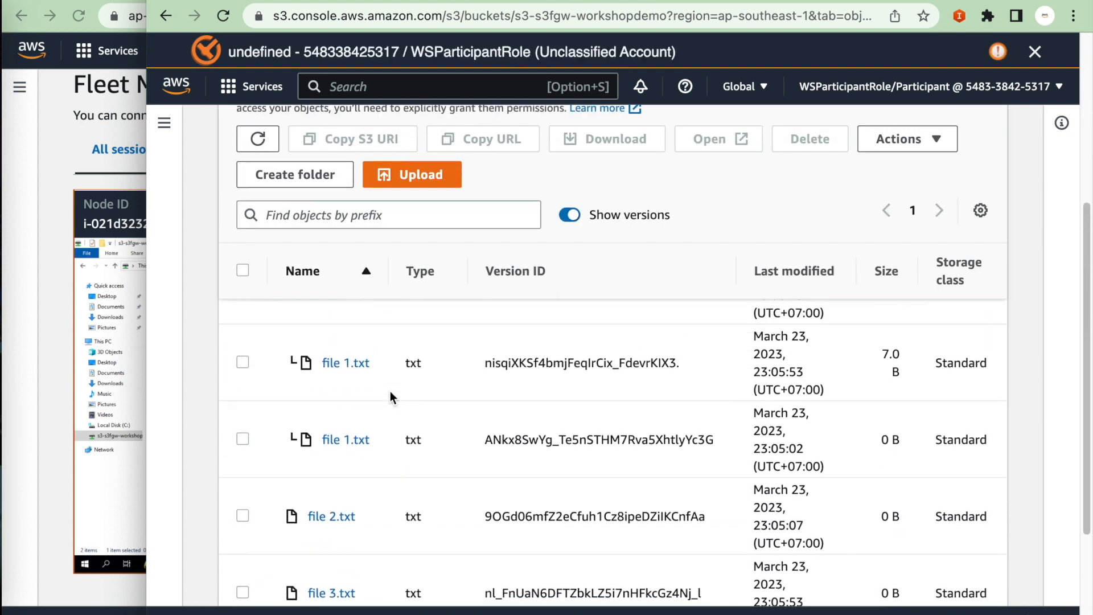
scroll(398, 398, "up", 5)
left_click(569, 473)
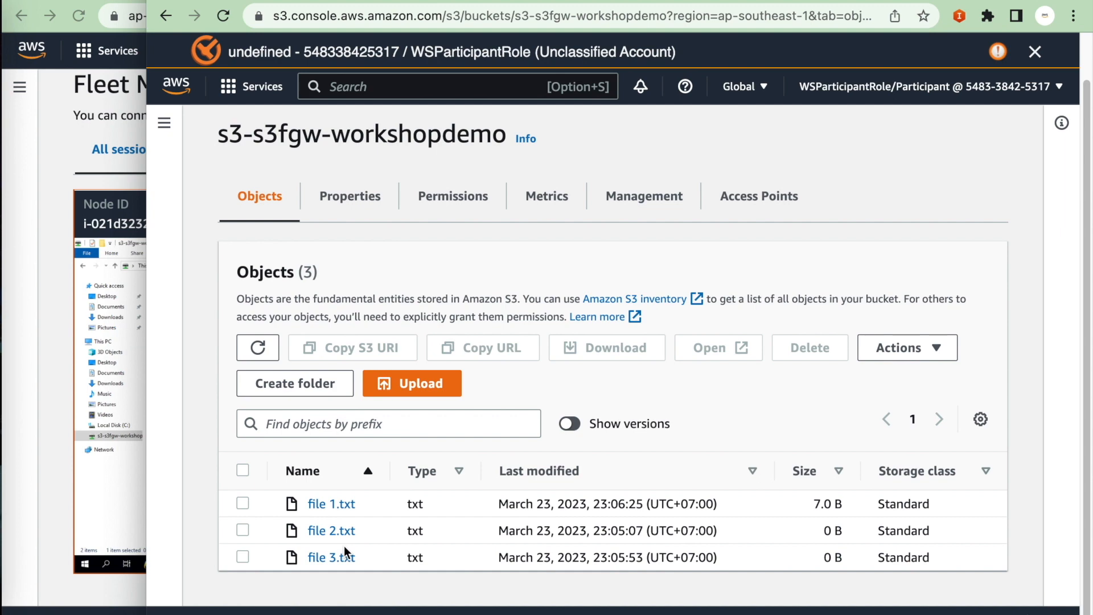
Step: Open the file 1.txt object from the bucket in the browser, check its content and close its page
left_click(335, 505)
left_click(829, 179)
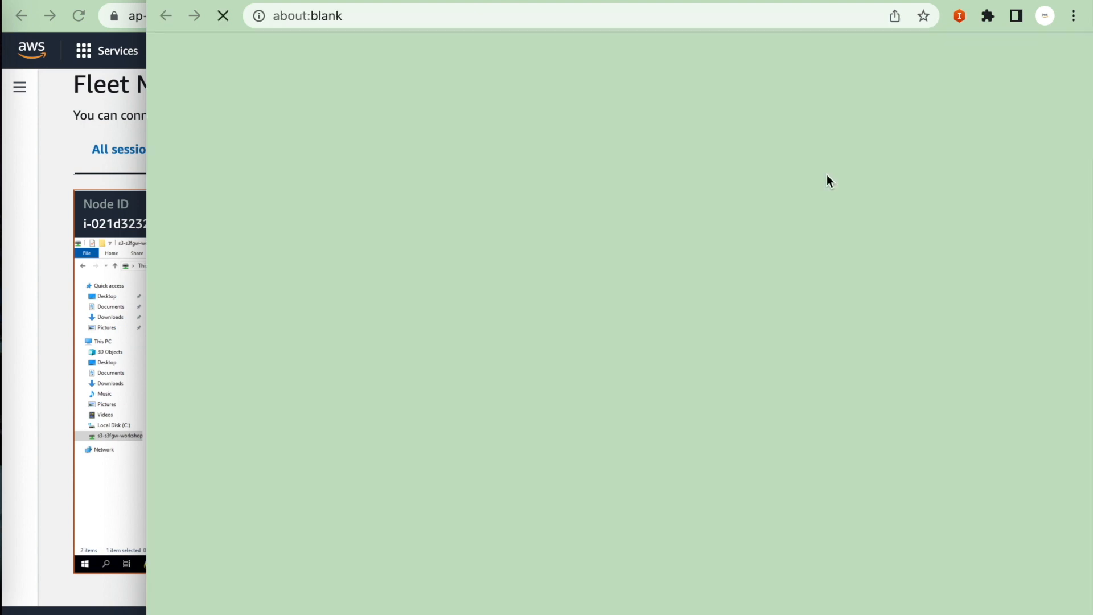
left_click_drag(207, 57, 155, 50)
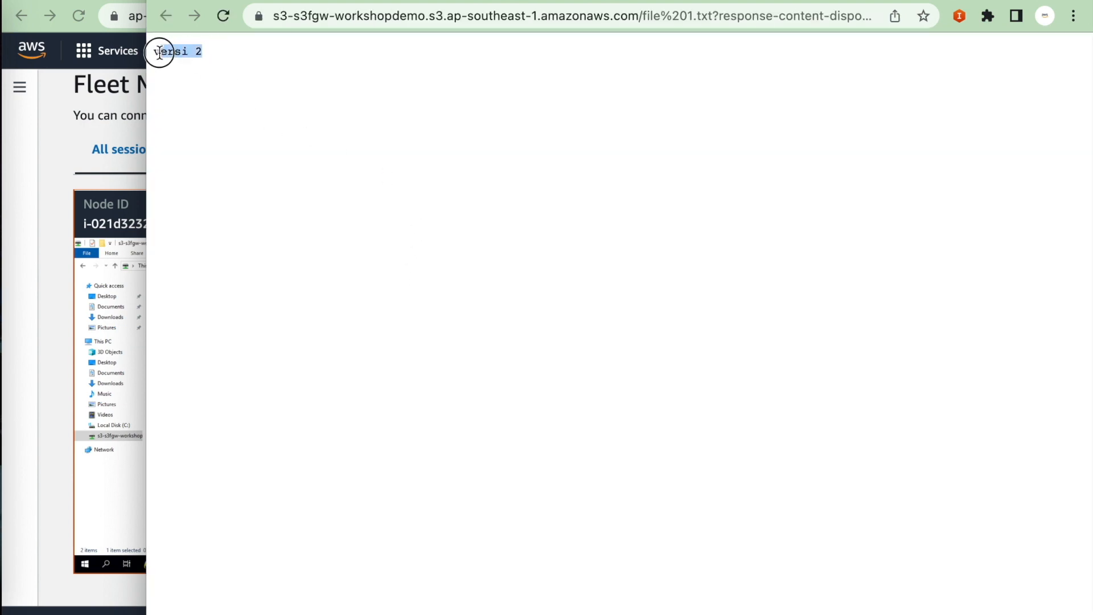
key("super+w")
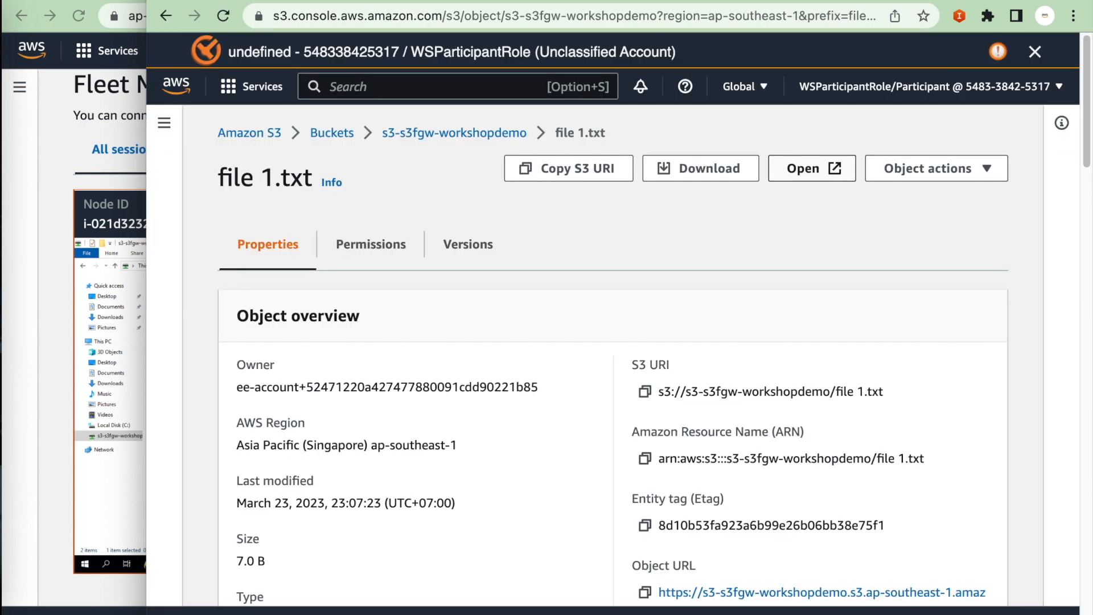
Step: Back in the bucket list, show versions and permanently delete the file 1.txt version last modified at 23:06:25, confirming with "permanently delete"
left_click(438, 133)
scroll(440, 412, "down", 1)
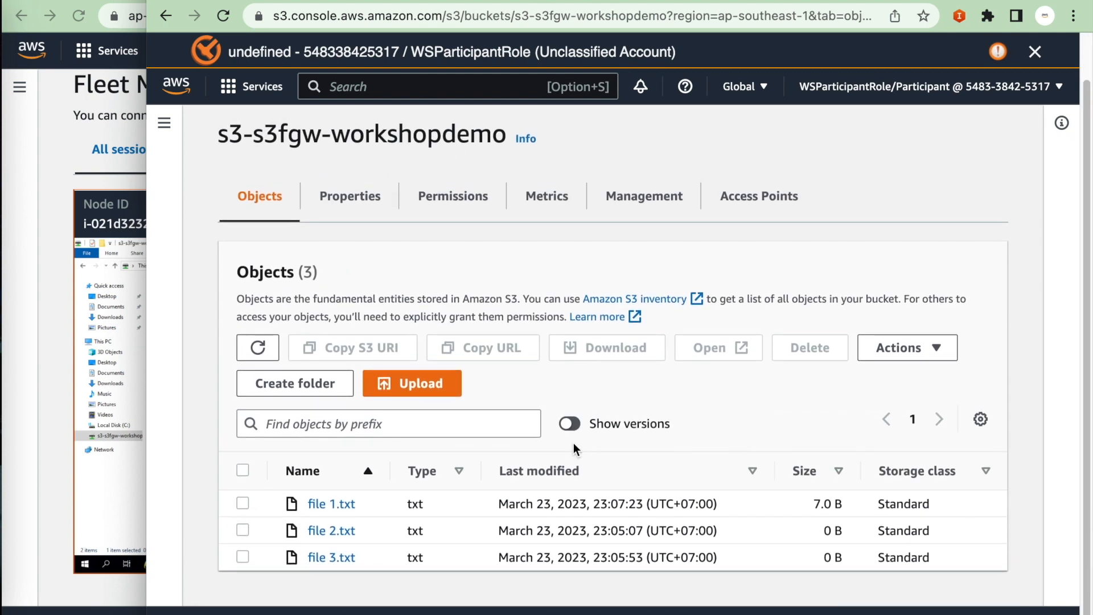
left_click(572, 428)
scroll(572, 428, "down", 5)
left_click(572, 428)
left_click(810, 139)
scroll(323, 510, "down", 3)
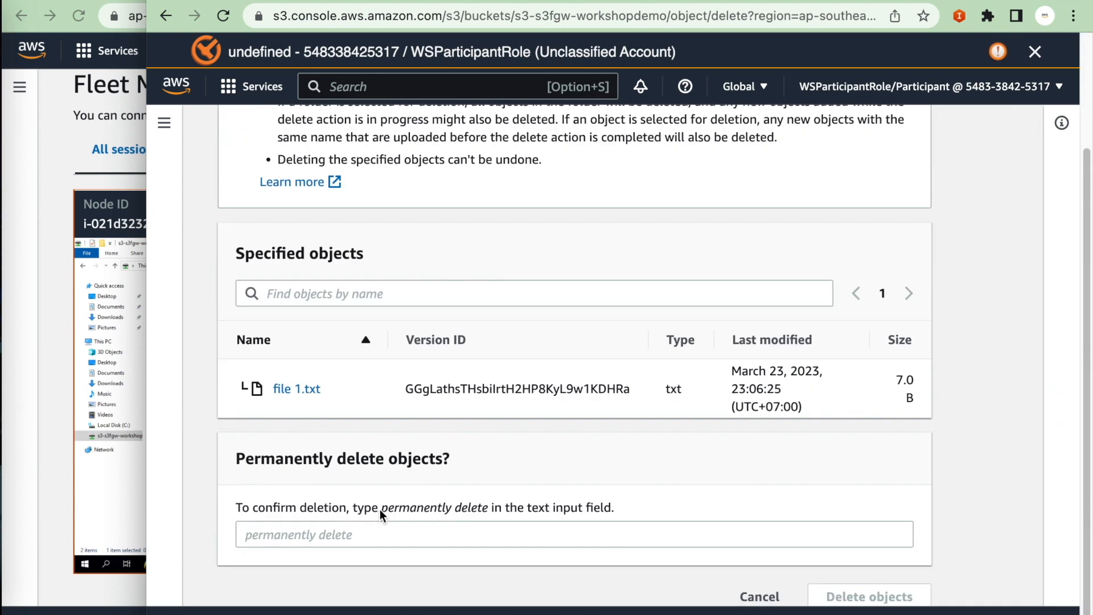
left_click_drag(380, 507, 489, 515)
key("ctrl+c")
left_click(471, 531)
key("ctrl+v")
left_click(886, 597)
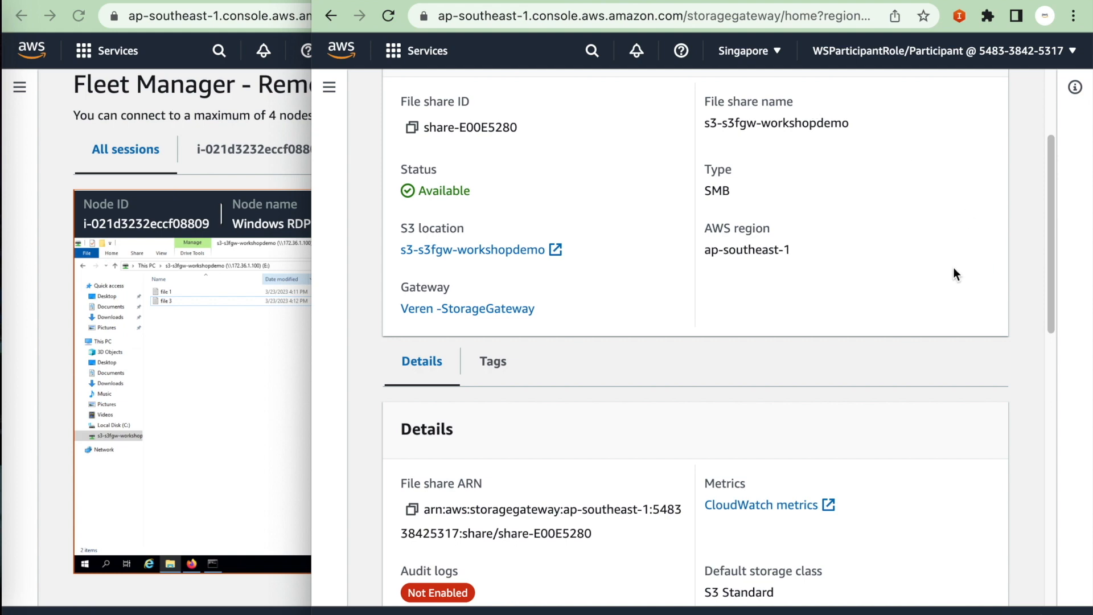
Step: Start a cache refresh for the s3-s3fgw-workshopdemo file share in Storage Gateway
scroll(954, 273, "up", 3)
left_click(956, 142)
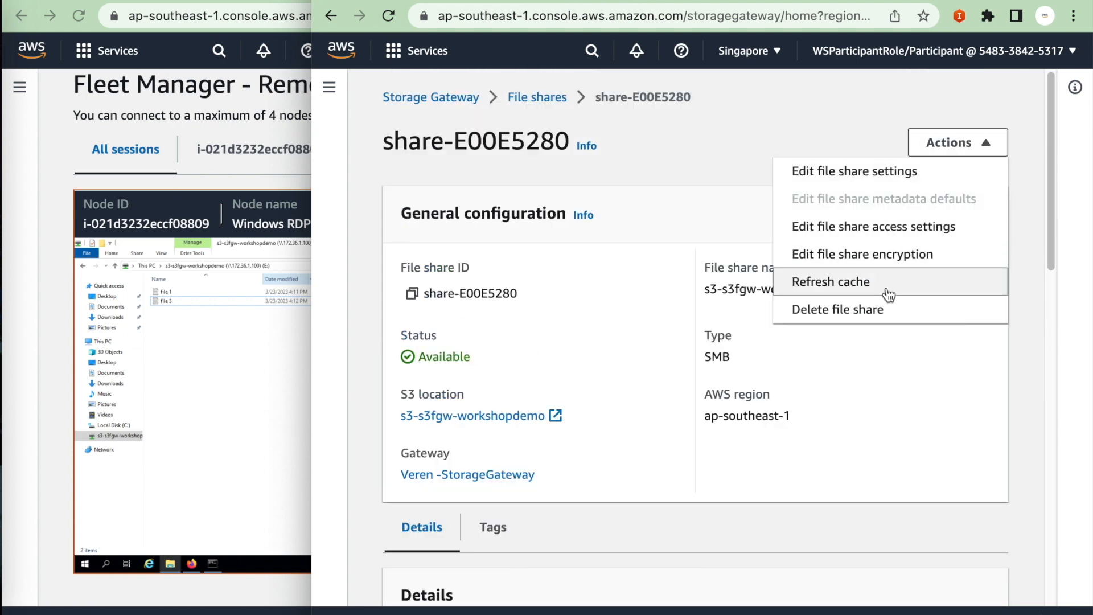
left_click(888, 294)
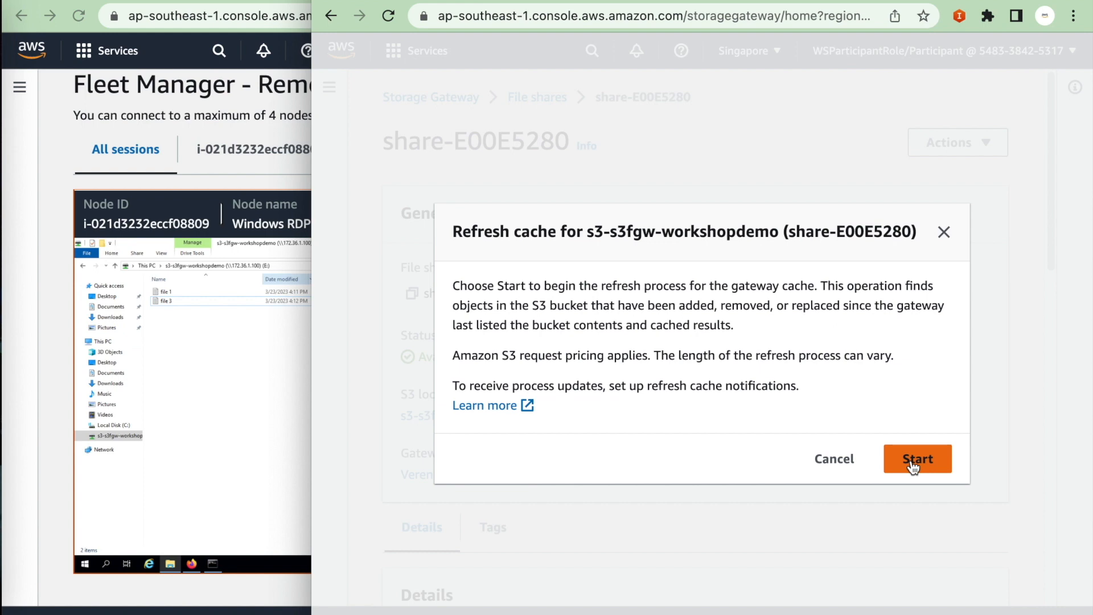
left_click(912, 463)
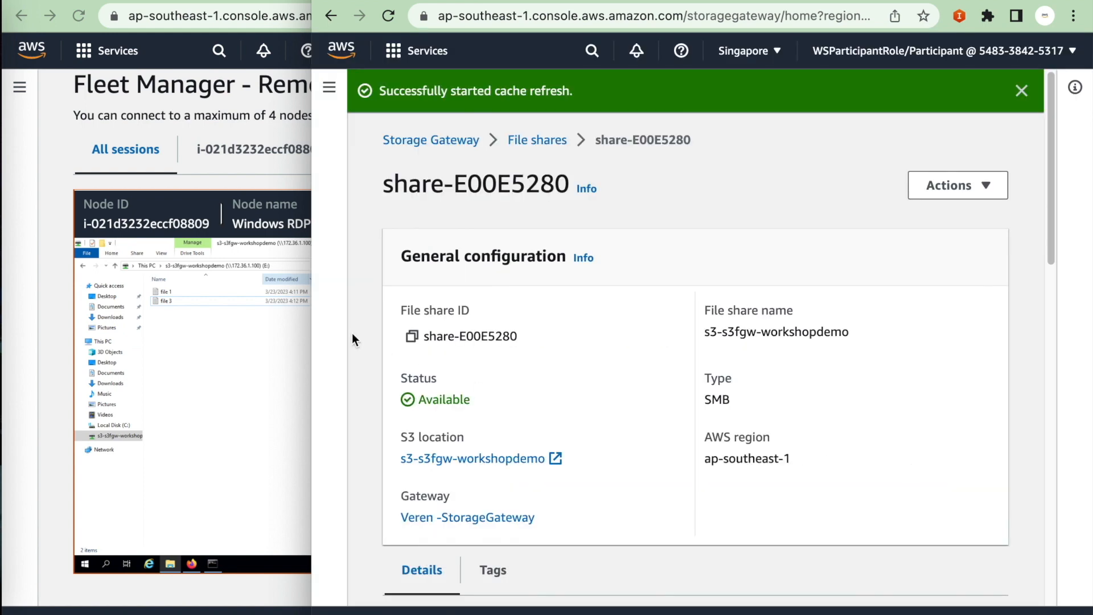
Step: Switch to the remote desktop, refresh drive E:'s file list and check the content of file 1 in Notepad
left_click(48, 276)
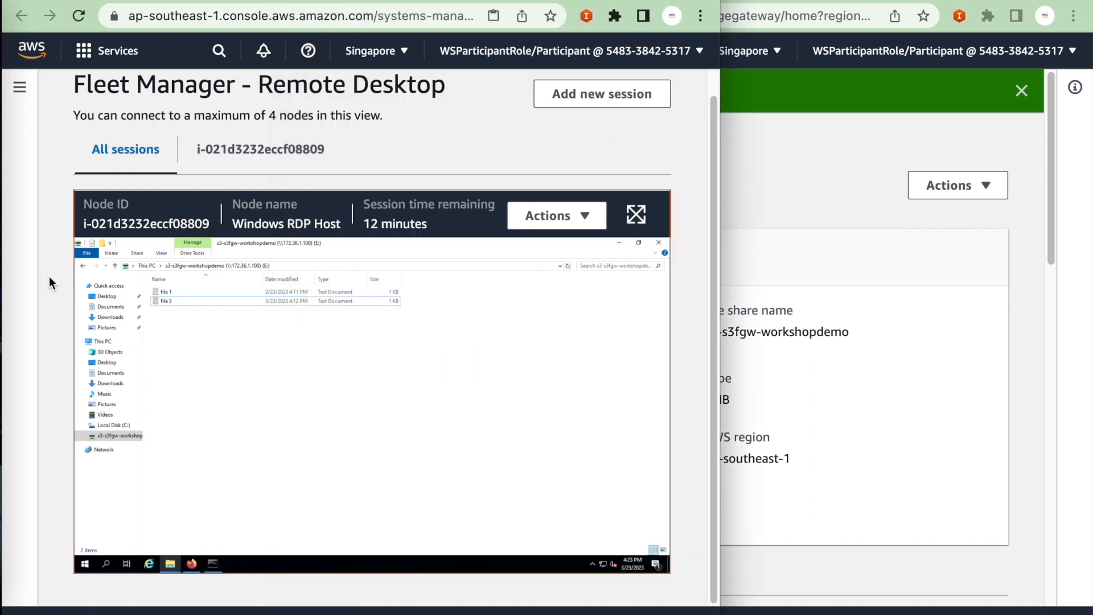
left_click(568, 267)
left_click(197, 294)
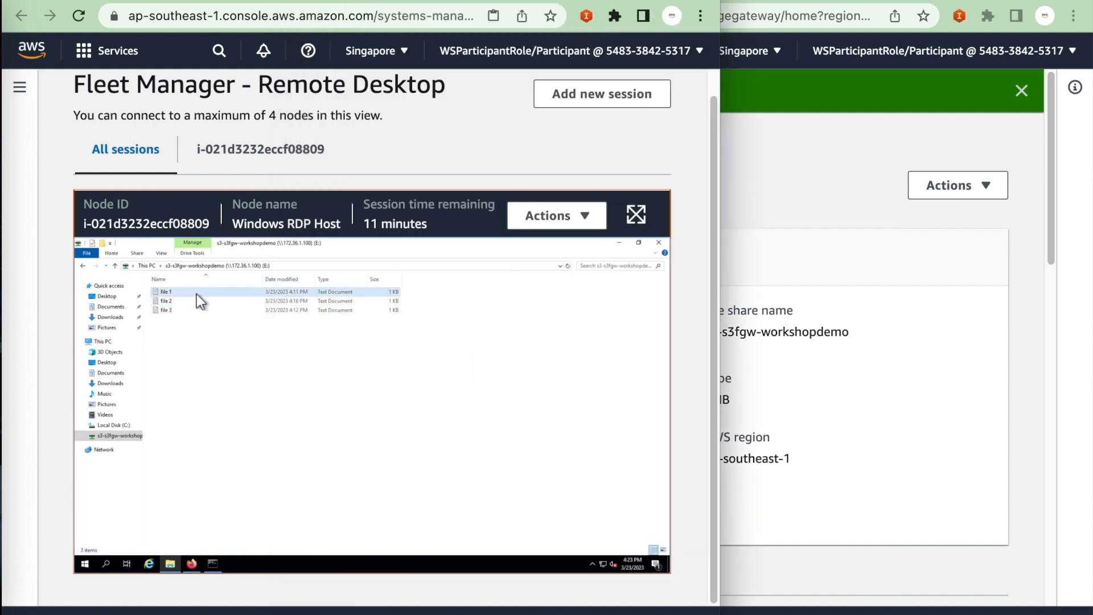
double_click(197, 293)
left_click_drag(150, 299, 110, 299)
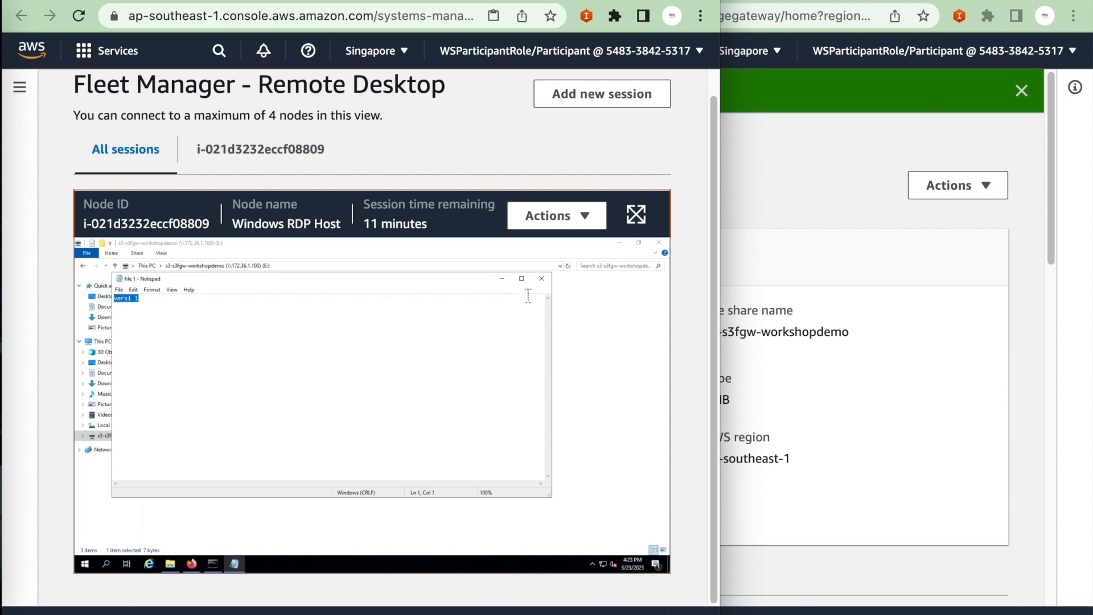
left_click(542, 279)
Step: Open file 2 from drive E: in Notepad, check its content and close it
left_click(199, 302)
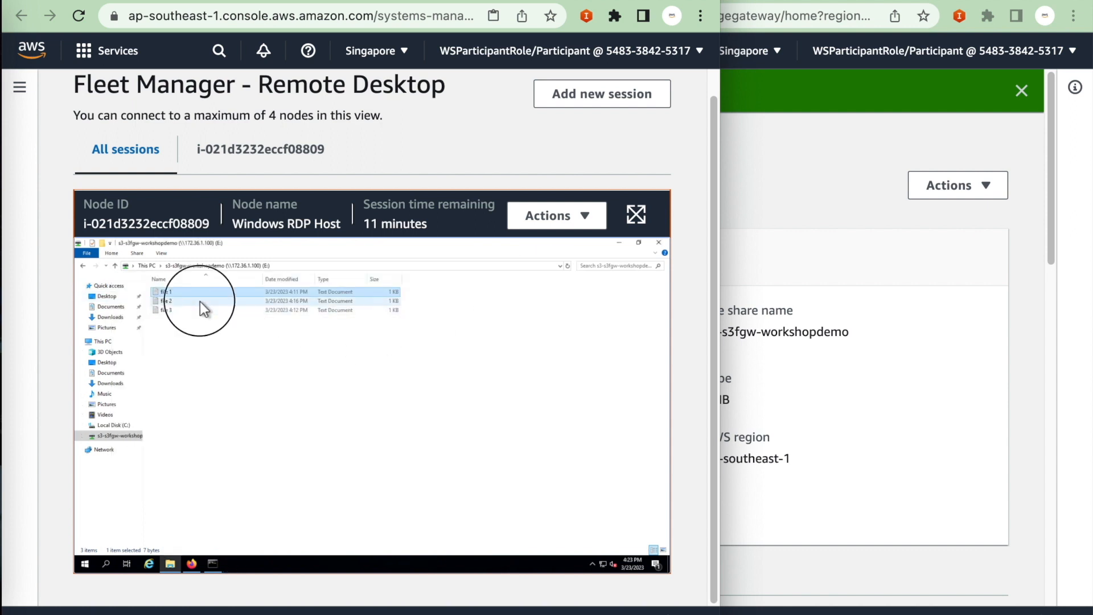
double_click(200, 302)
left_click_drag(150, 301, 100, 312)
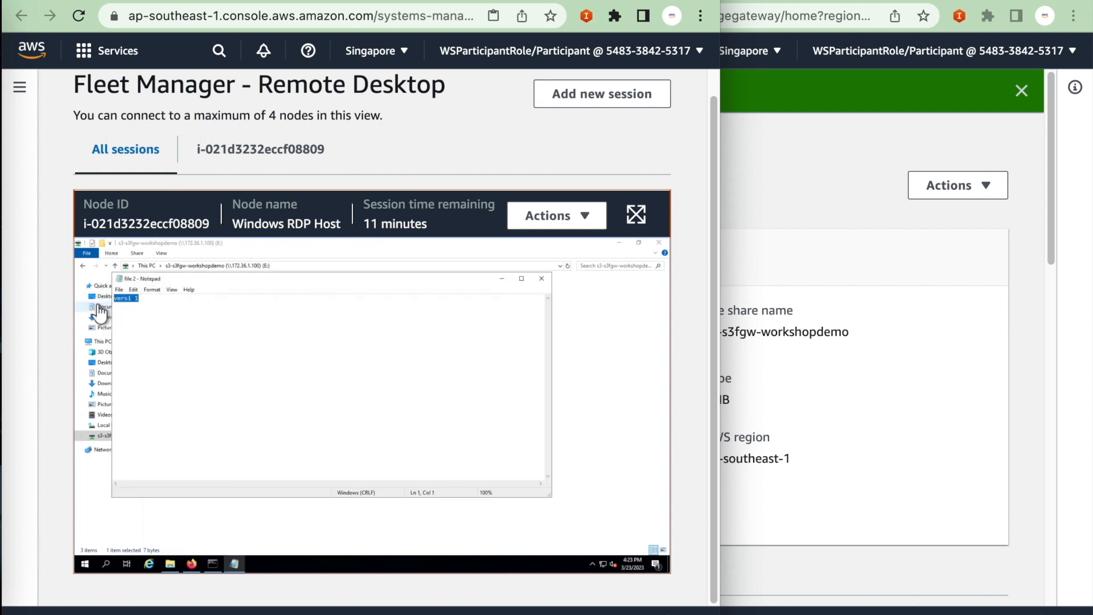
left_click(544, 281)
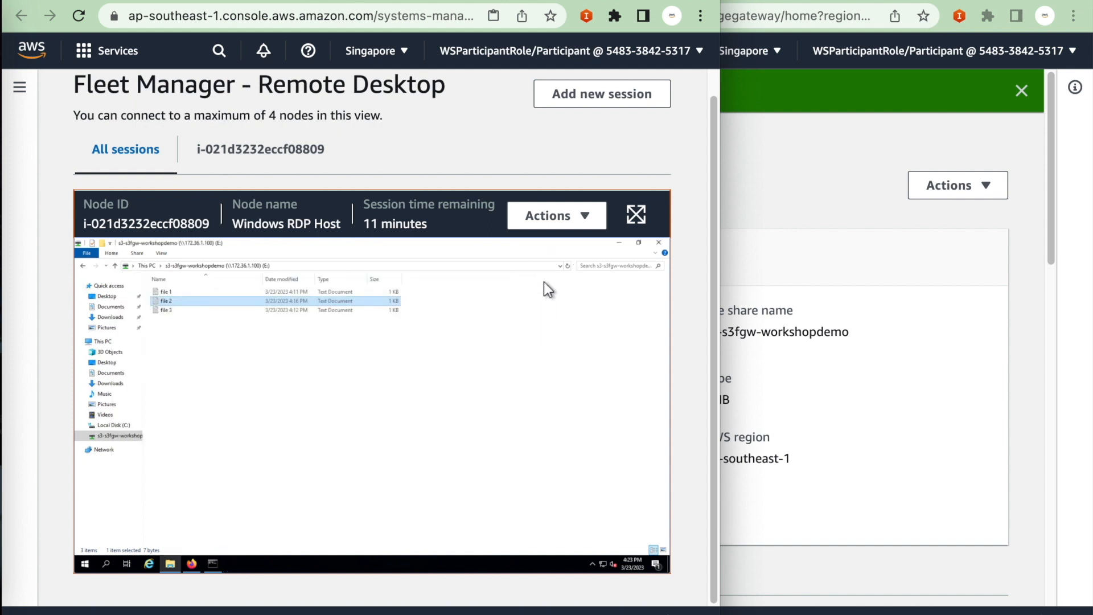